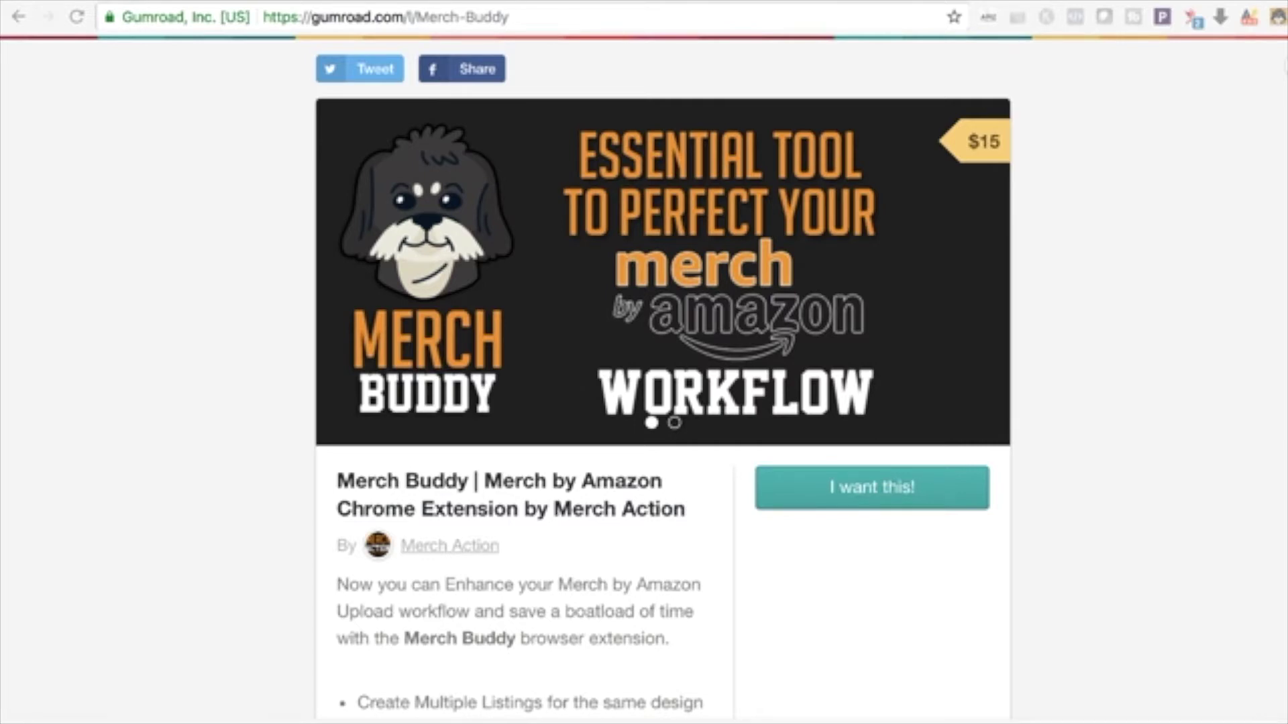
pyautogui.scroll(-3, 1088, 369)
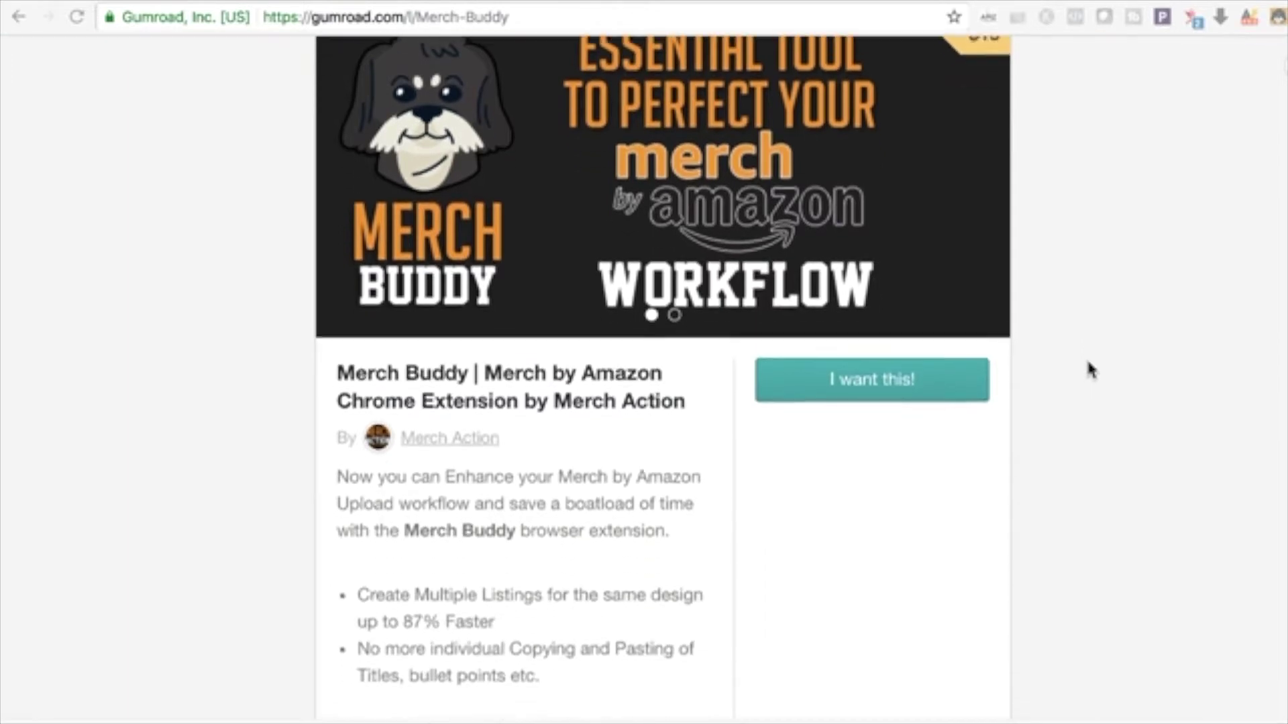
pyautogui.scroll(-2, 1087, 369)
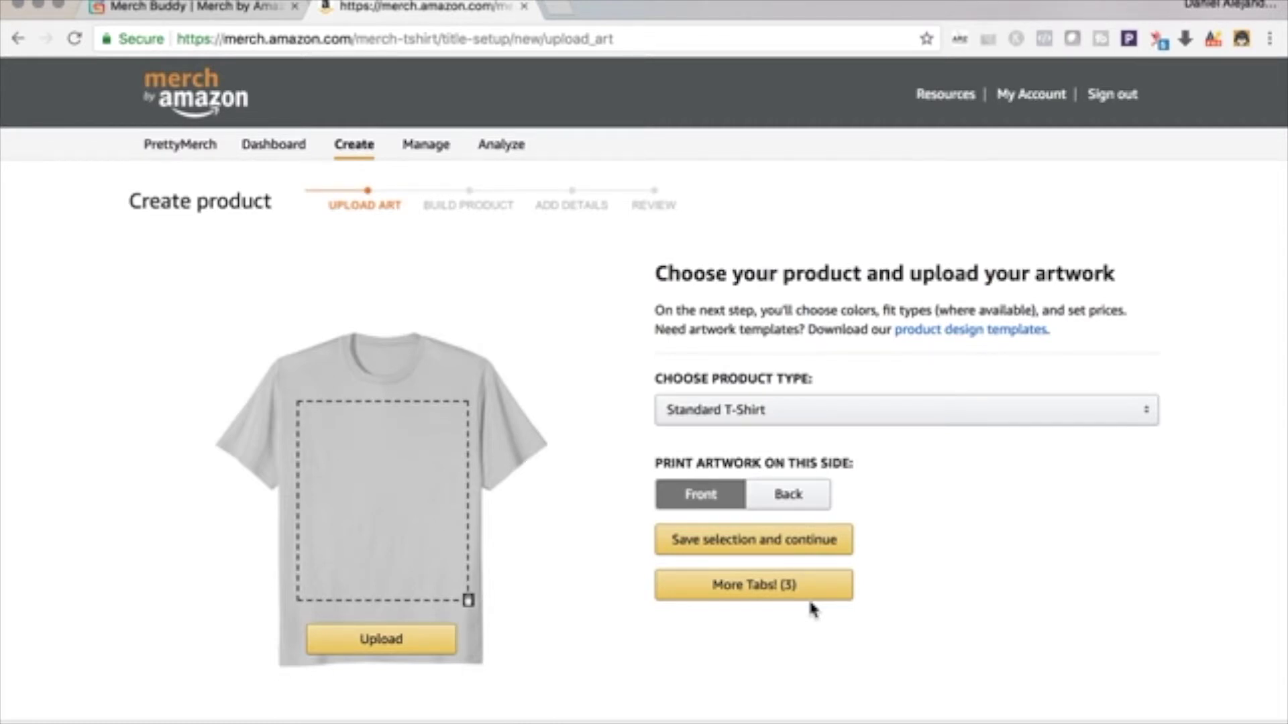
# Use 'More Tabs! (3)' to open three extra Create product pages, then begin the artwork upload.
pyautogui.click(766, 593)
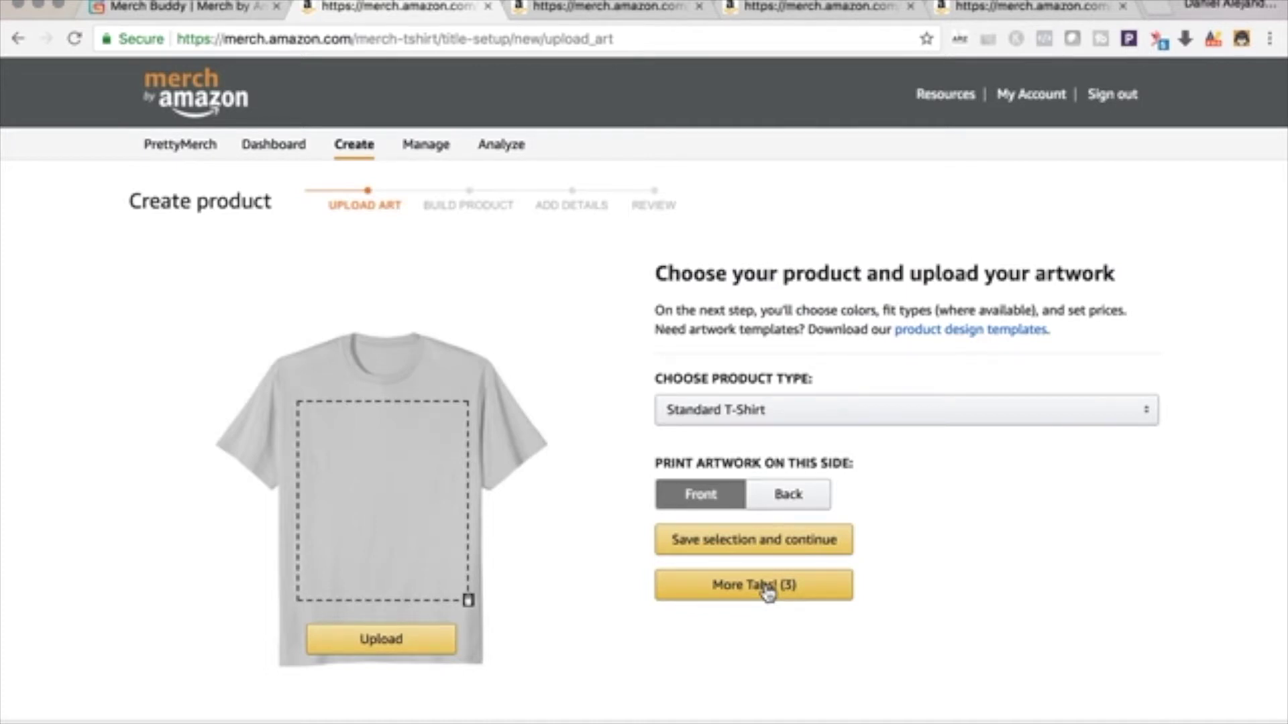
pyautogui.click(380, 640)
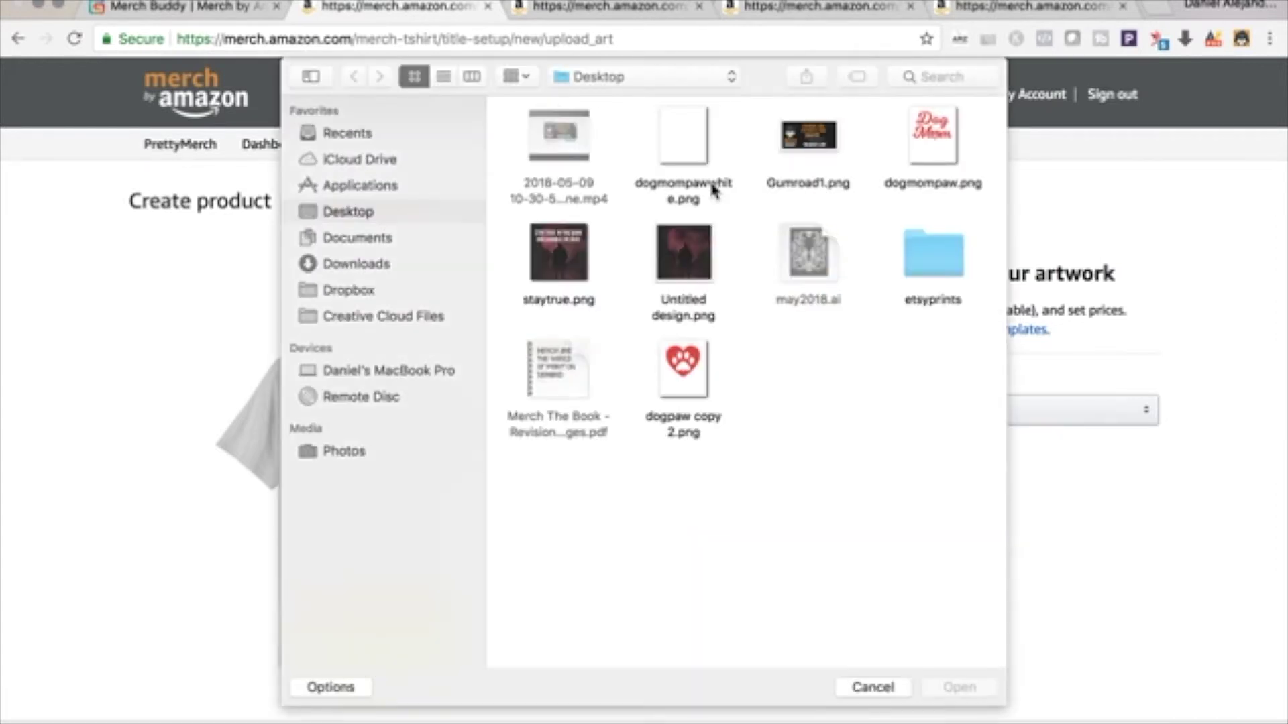
# Upload dogmompawwhite.png from the Desktop as the artwork on each of the four product pages.
pyautogui.click(671, 161)
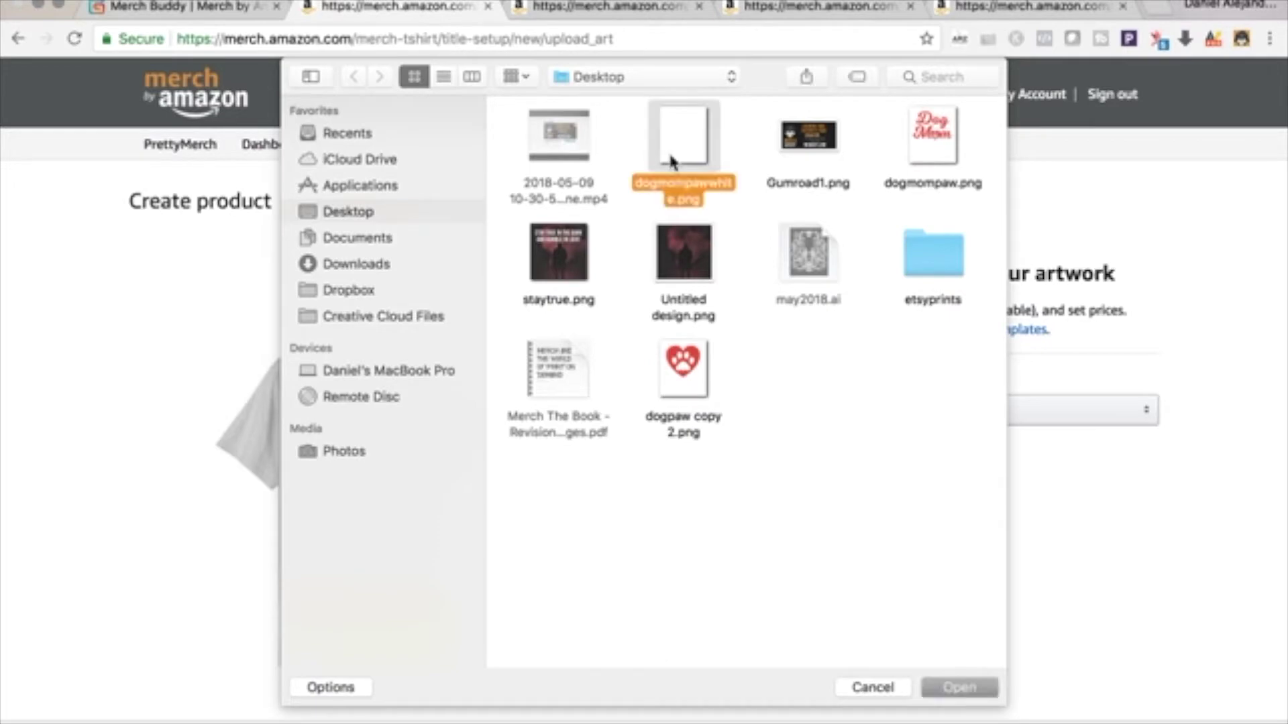
pyautogui.click(947, 685)
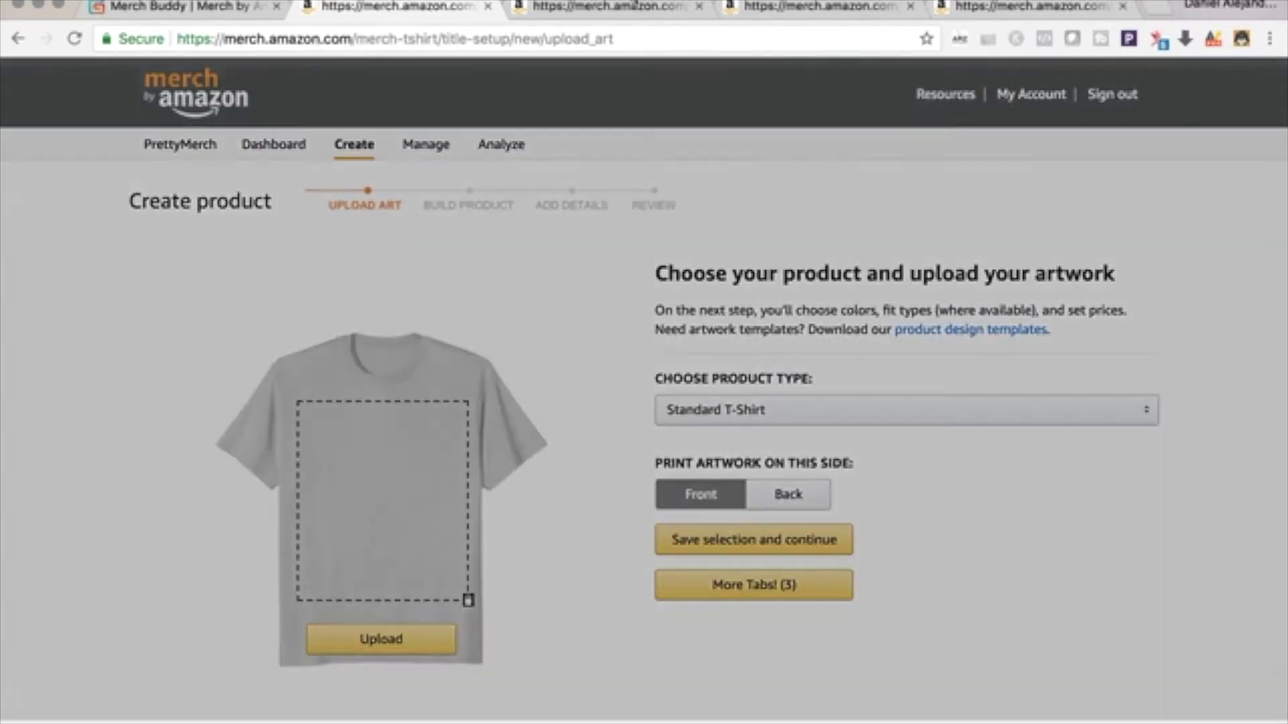
pyautogui.click(615, 6)
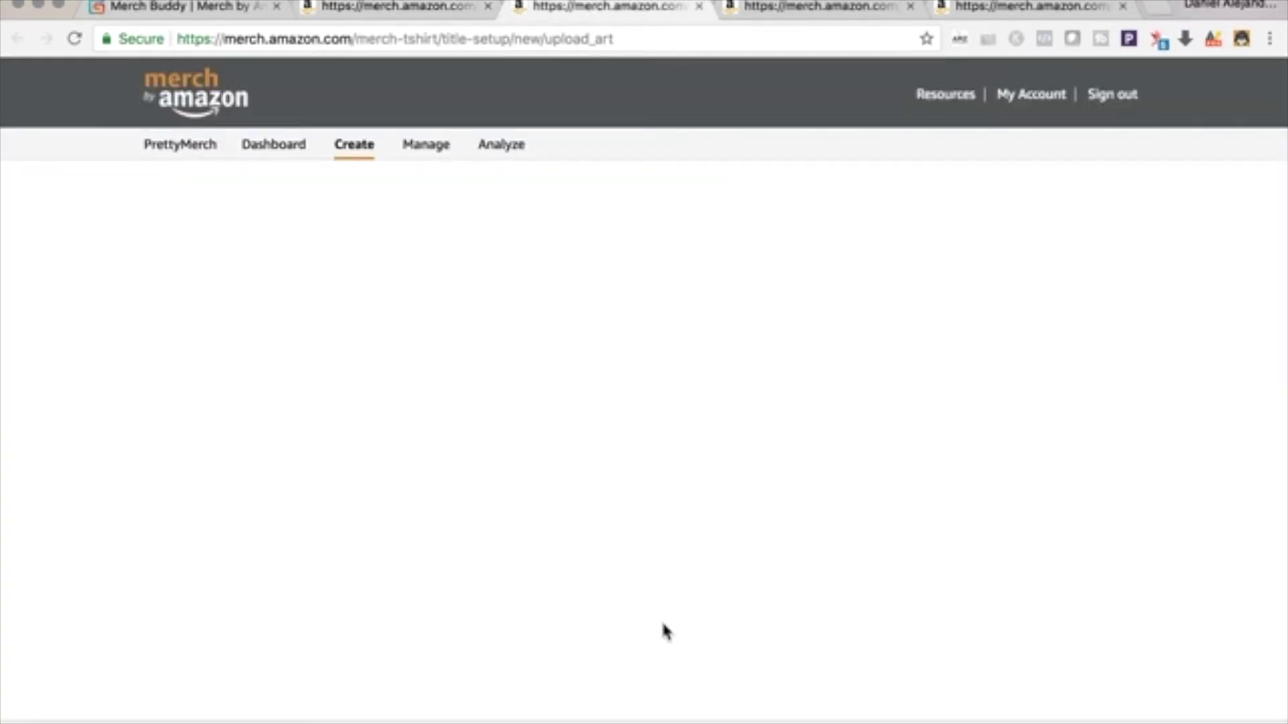
pyautogui.click(386, 643)
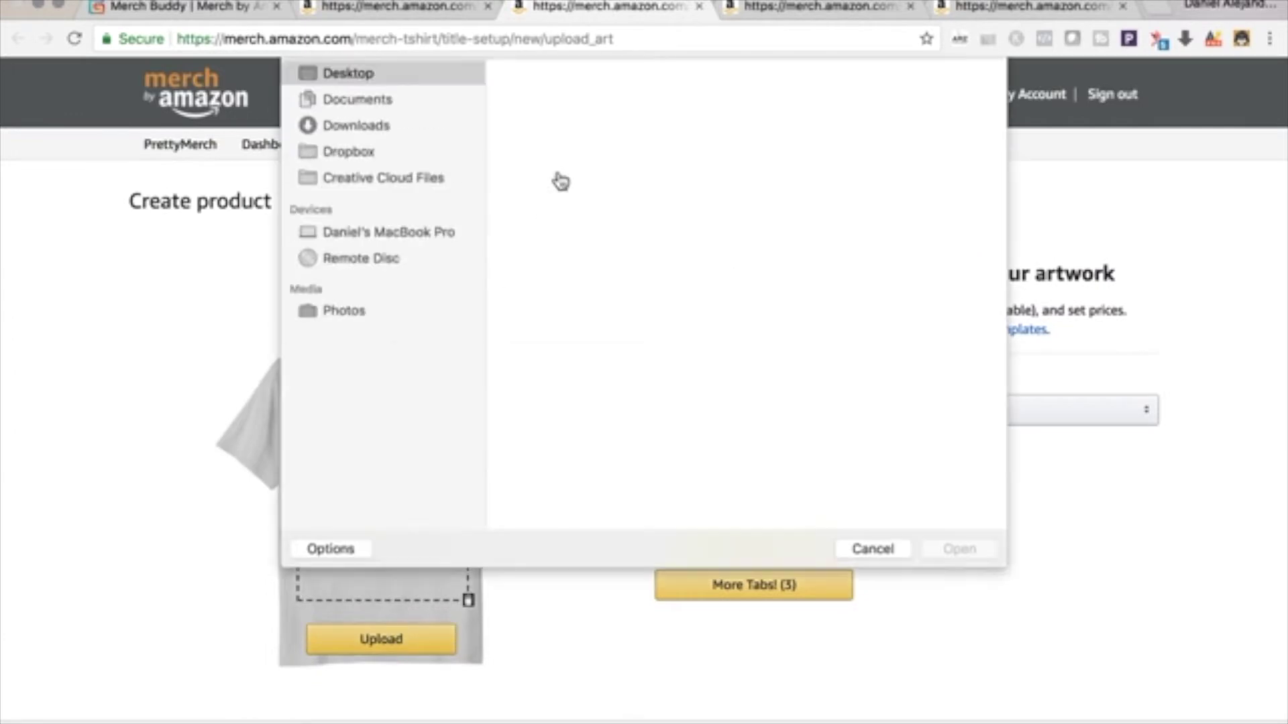
pyautogui.click(667, 141)
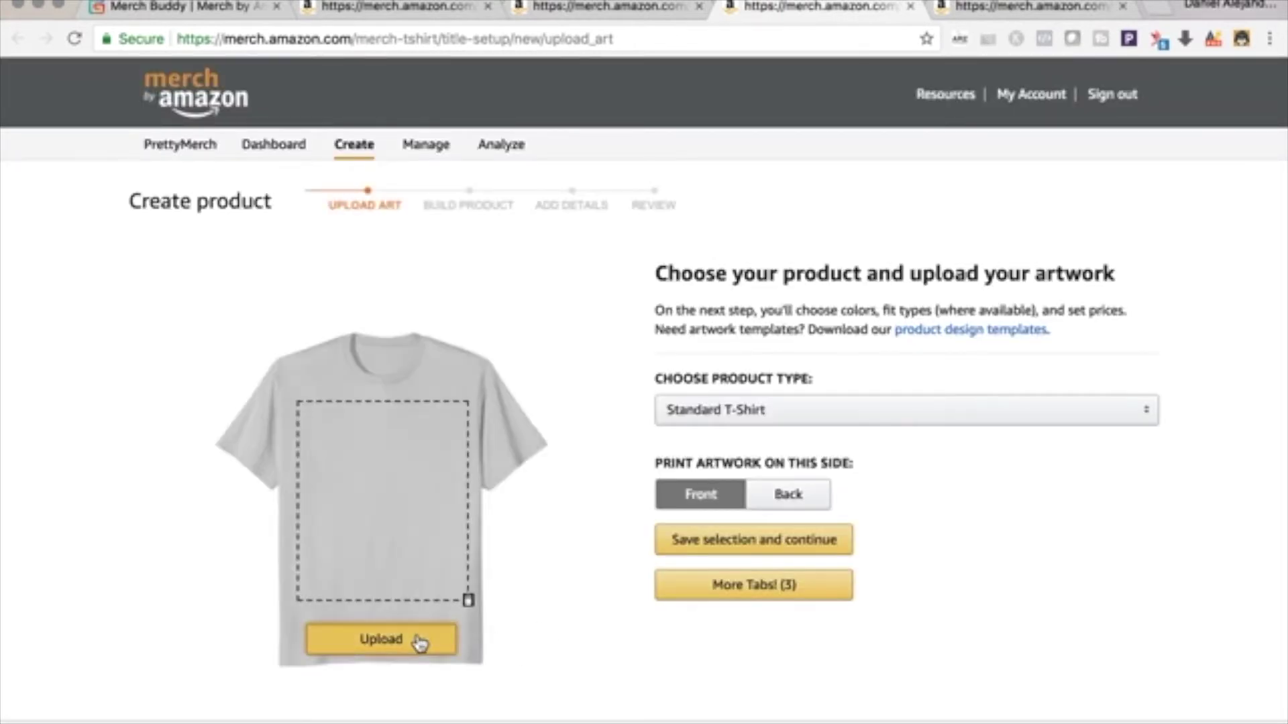
pyautogui.click(420, 643)
pyautogui.click(691, 133)
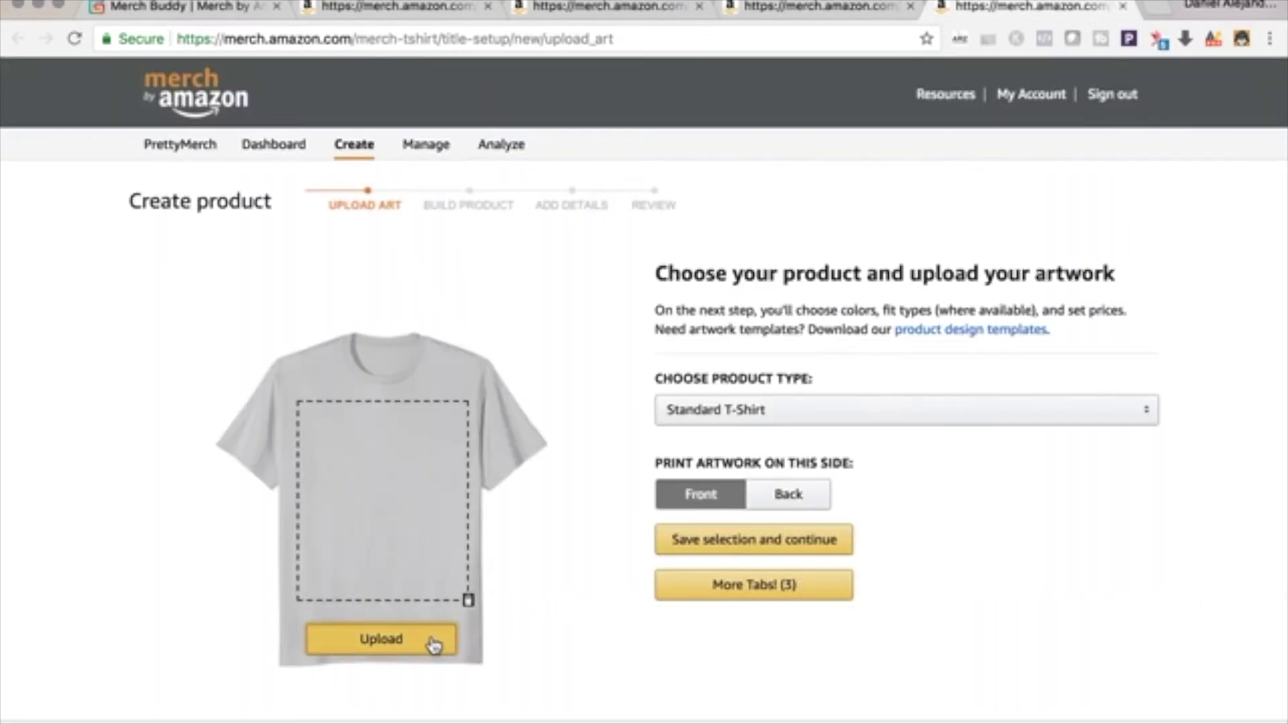
pyautogui.click(432, 644)
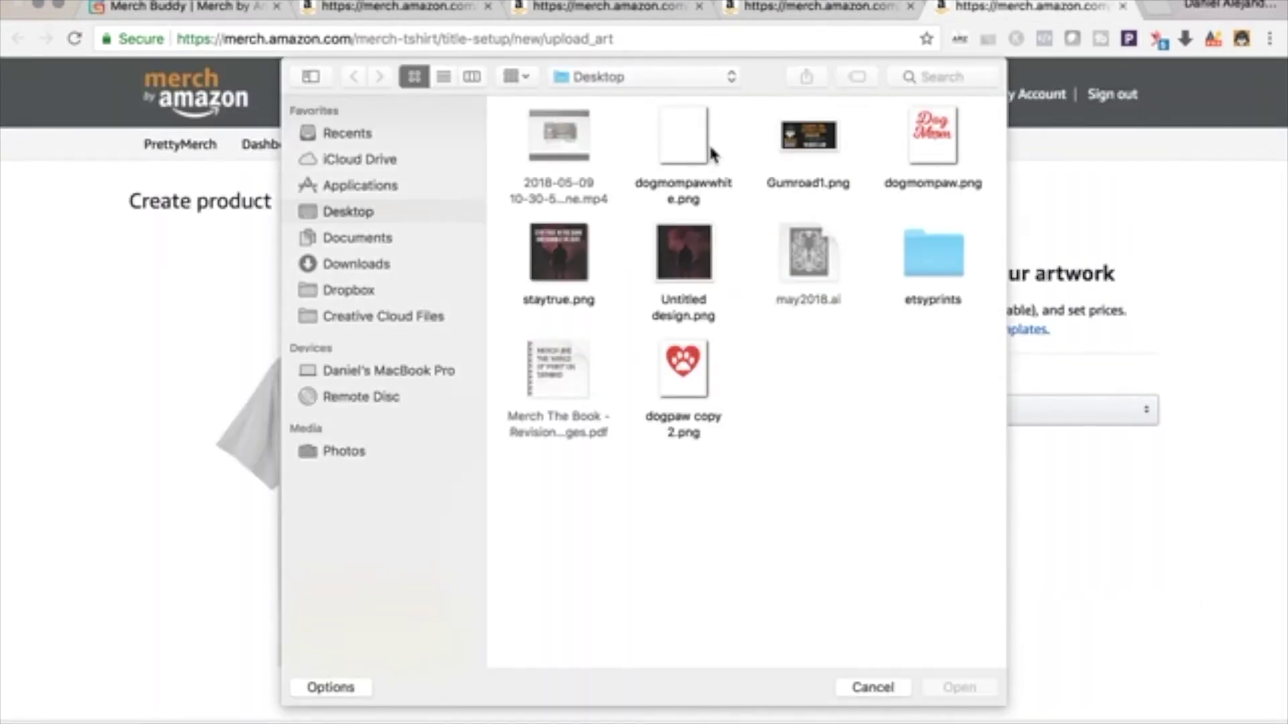
pyautogui.click(694, 138)
pyautogui.click(941, 682)
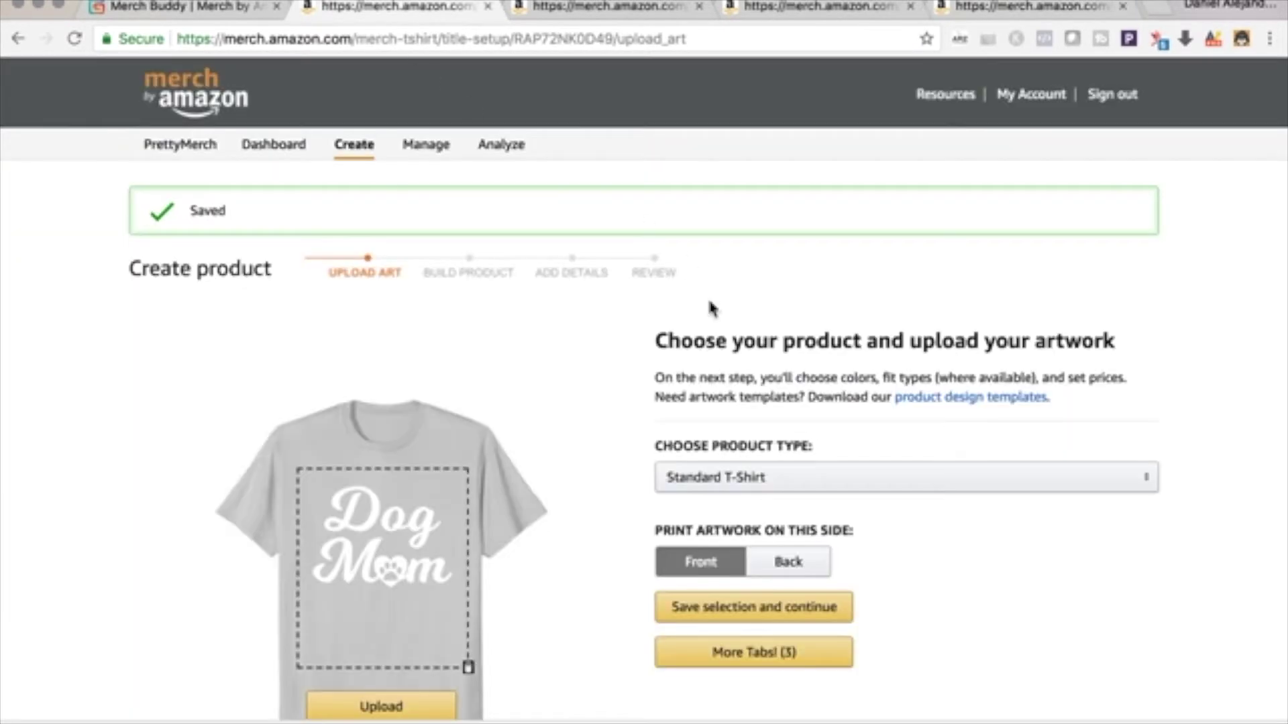
# Set the product type to Premium T-Shirt, Long Sleeve T-Shirt and Sweatshirt on tabs three to five.
pyautogui.click(636, 13)
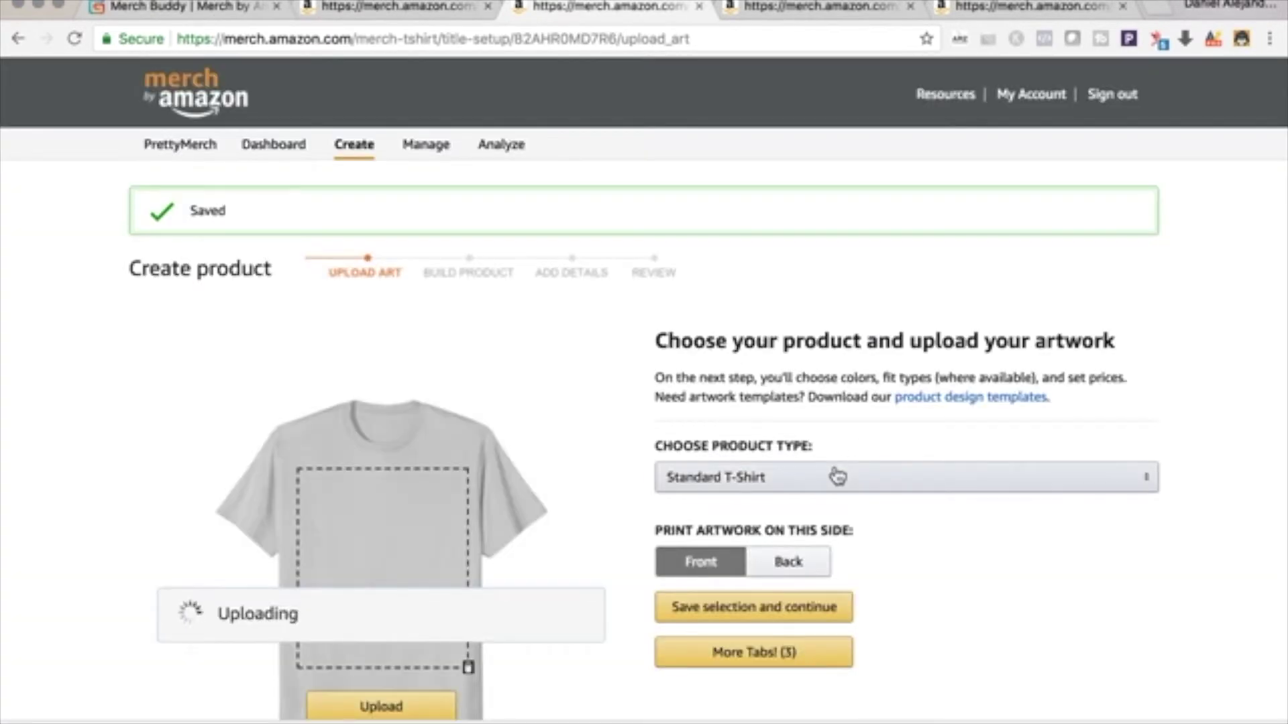
pyautogui.click(837, 478)
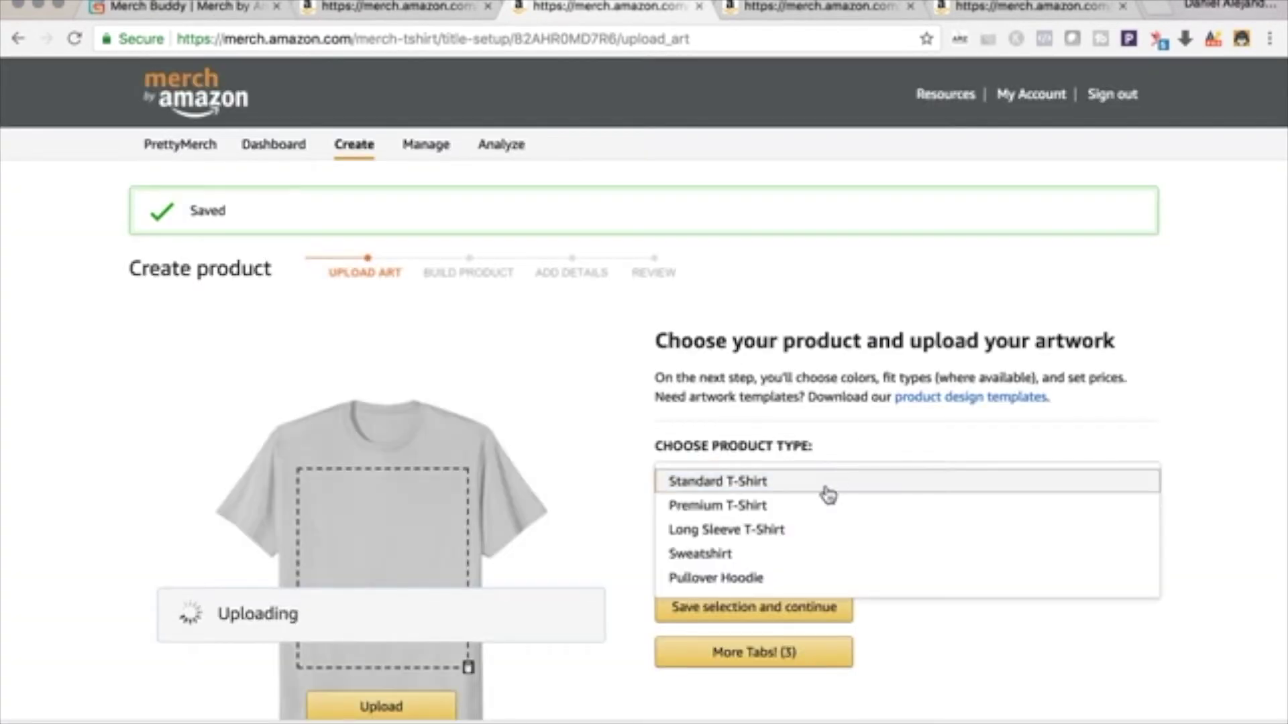
pyautogui.click(825, 504)
pyautogui.click(822, 12)
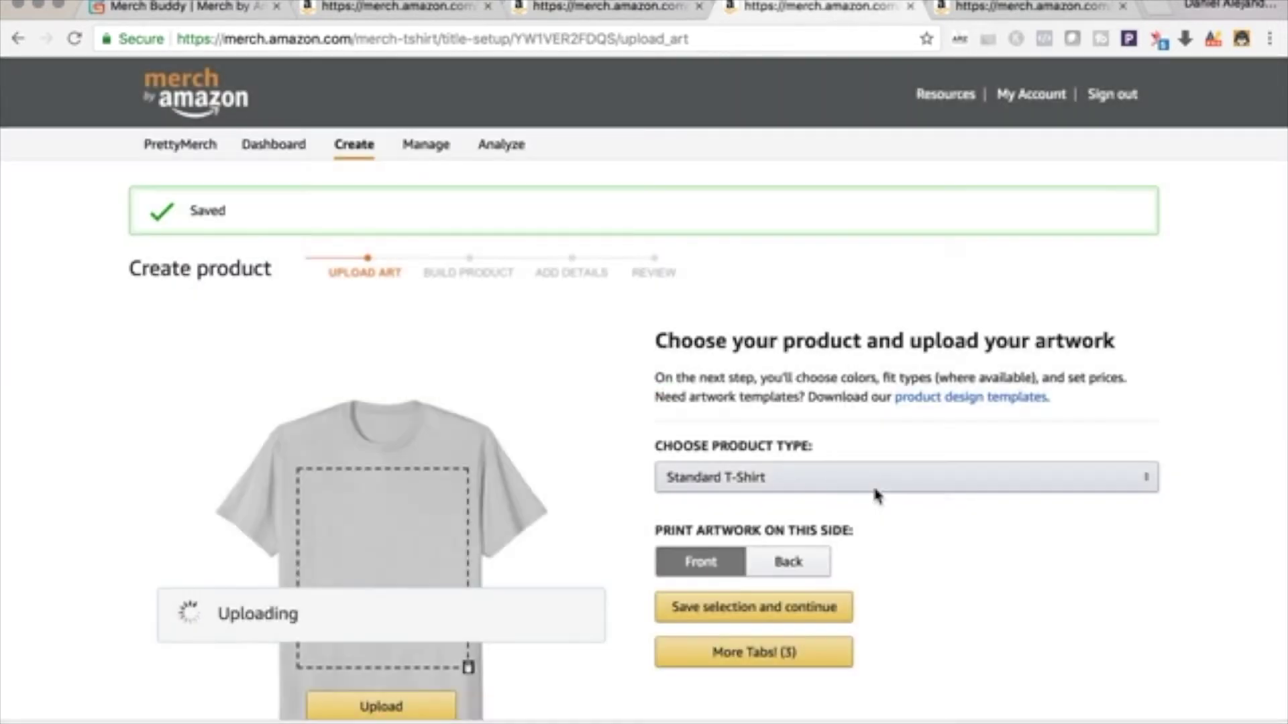
pyautogui.click(868, 483)
pyautogui.click(842, 529)
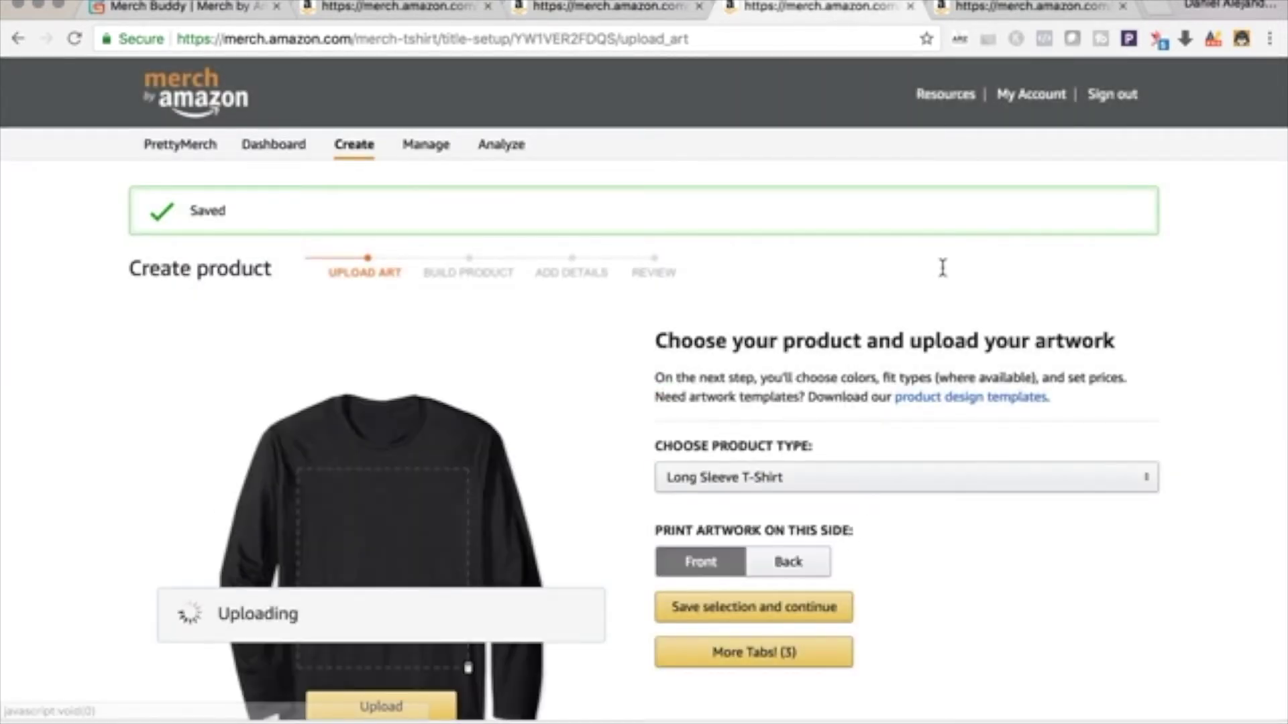
pyautogui.click(1014, 10)
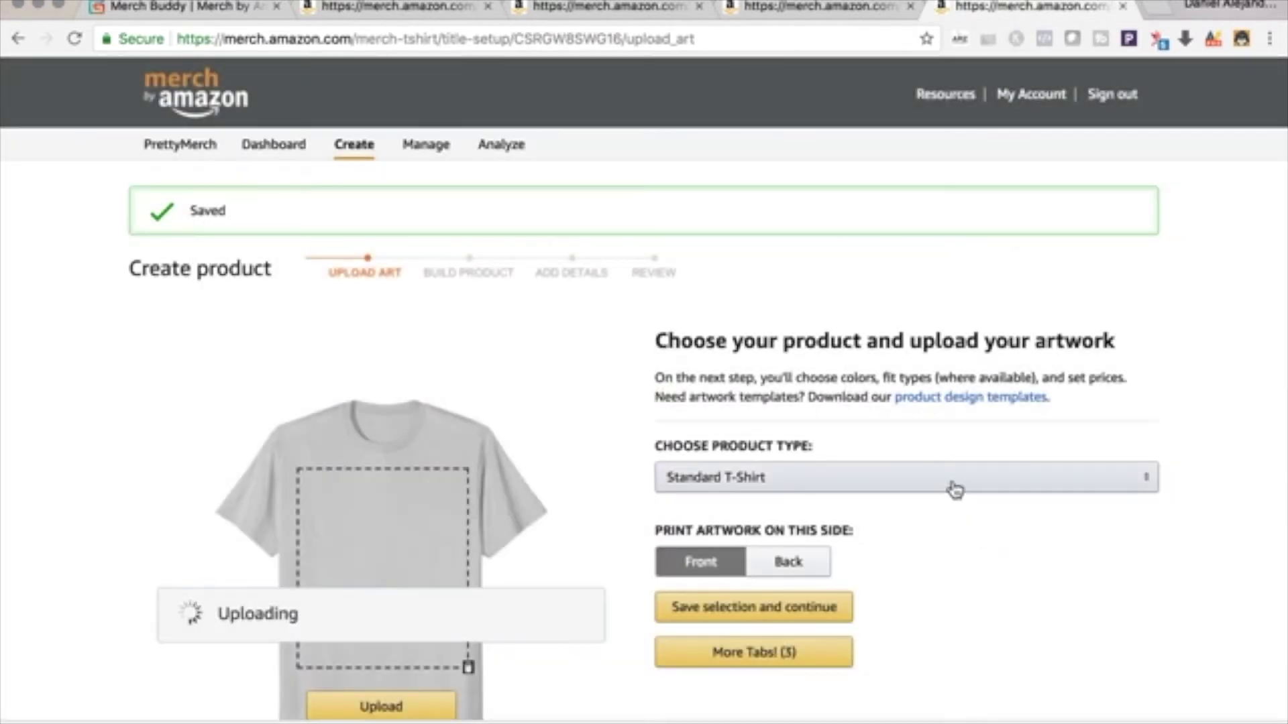
pyautogui.click(952, 487)
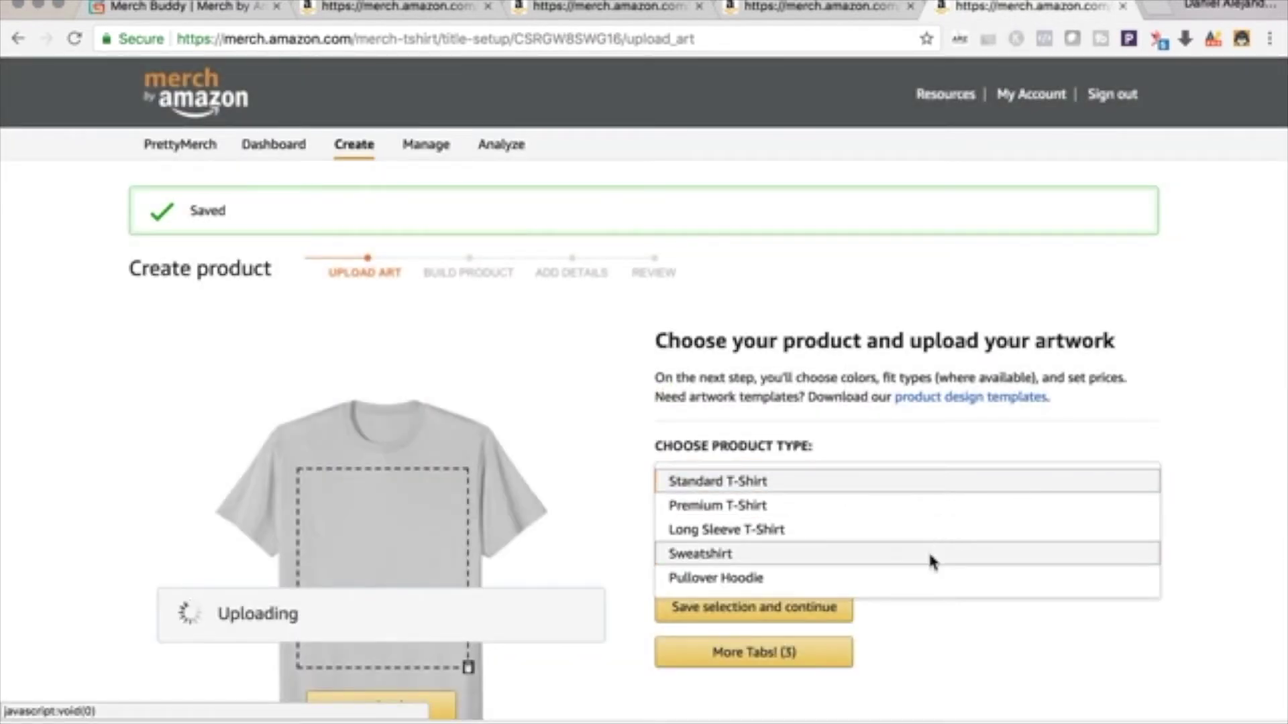
pyautogui.click(927, 553)
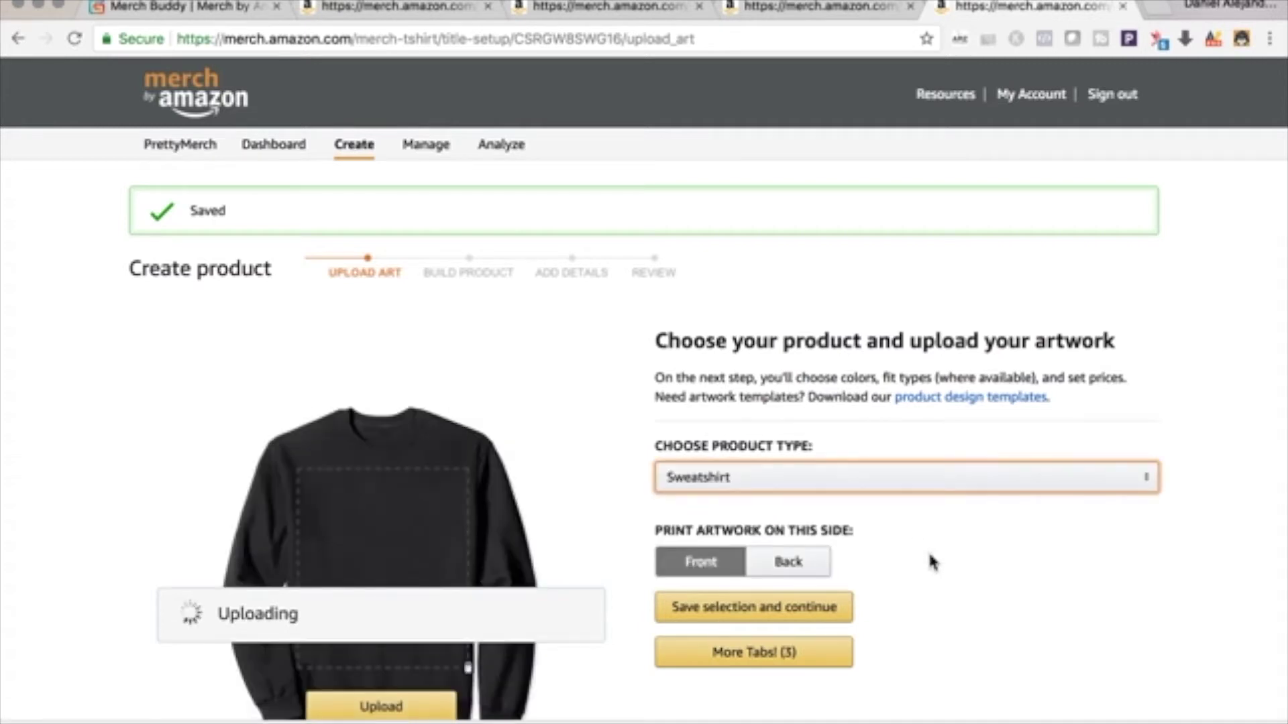
# Save selection and continue on the Standard, Premium, Long Sleeve and Sweatshirt pages.
pyautogui.click(400, 10)
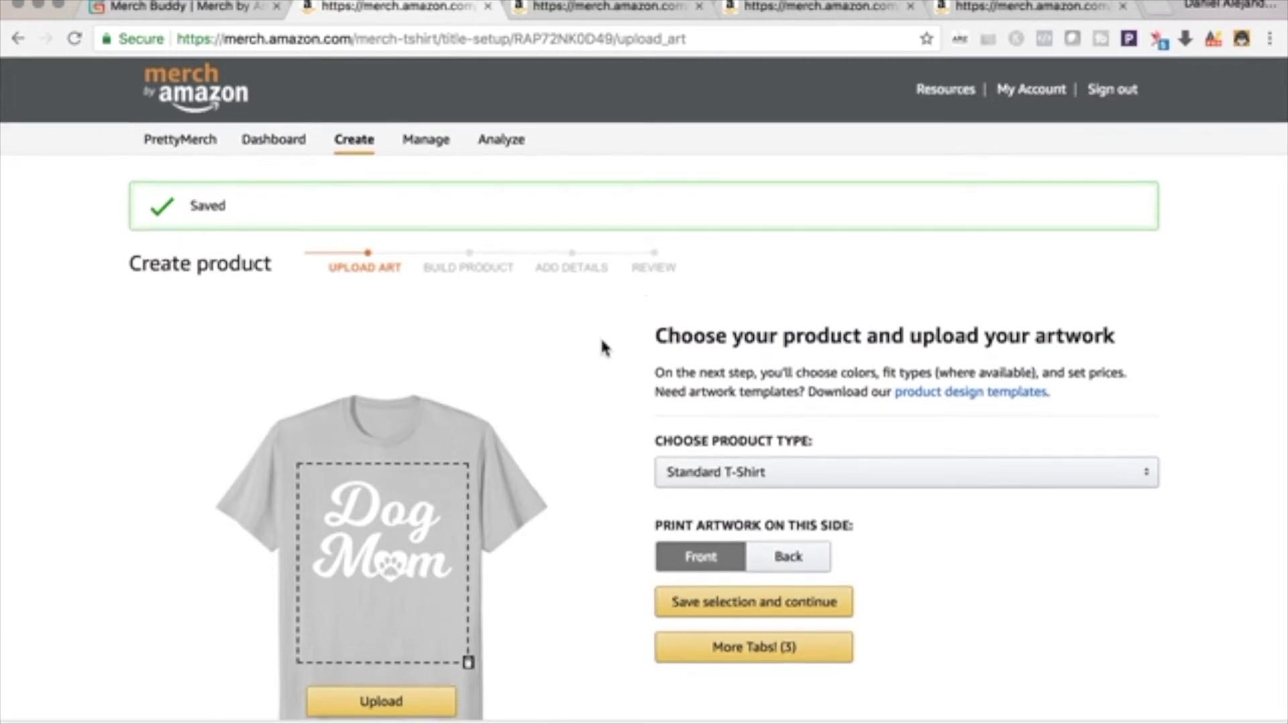
pyautogui.scroll(-3, 600, 349)
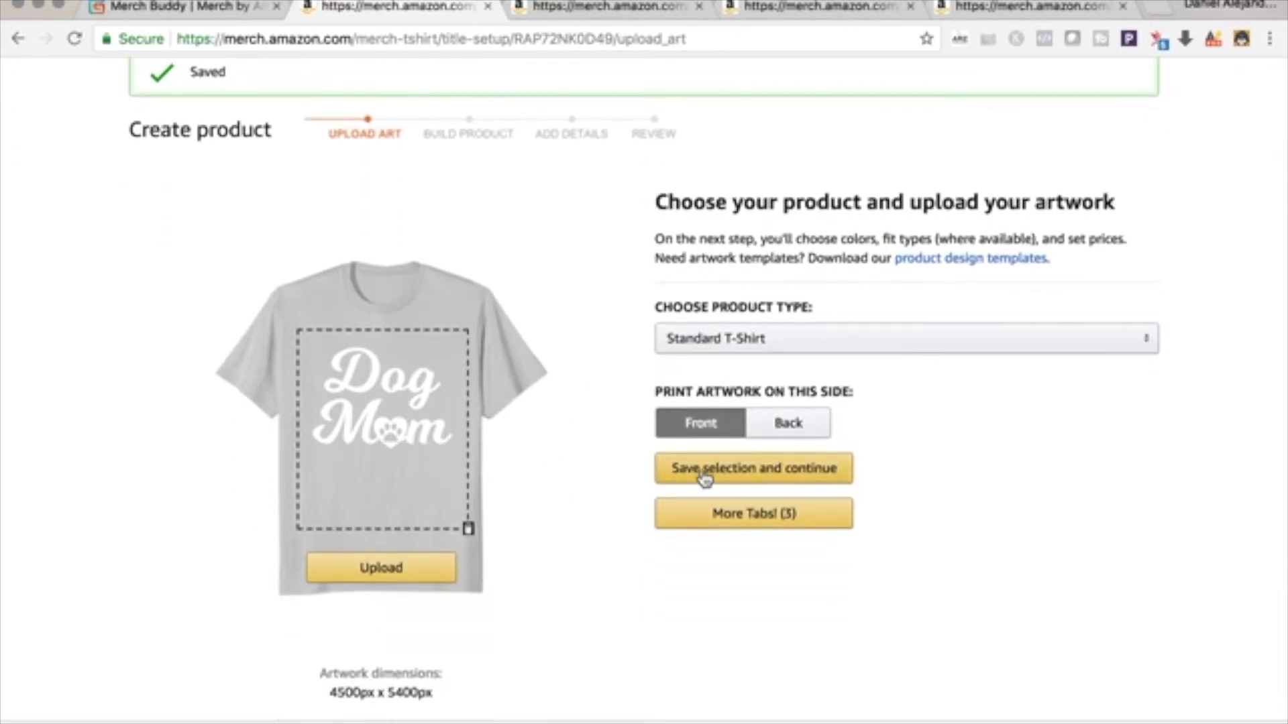
pyautogui.click(702, 471)
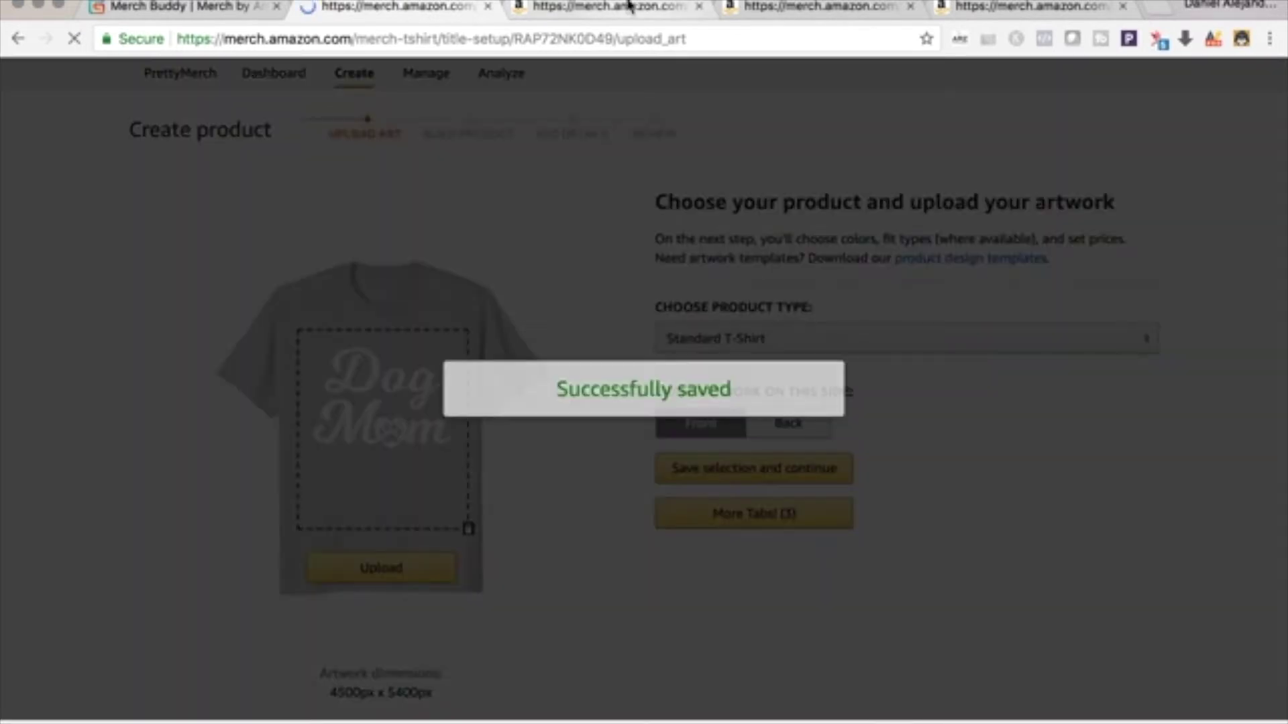
pyautogui.click(628, 7)
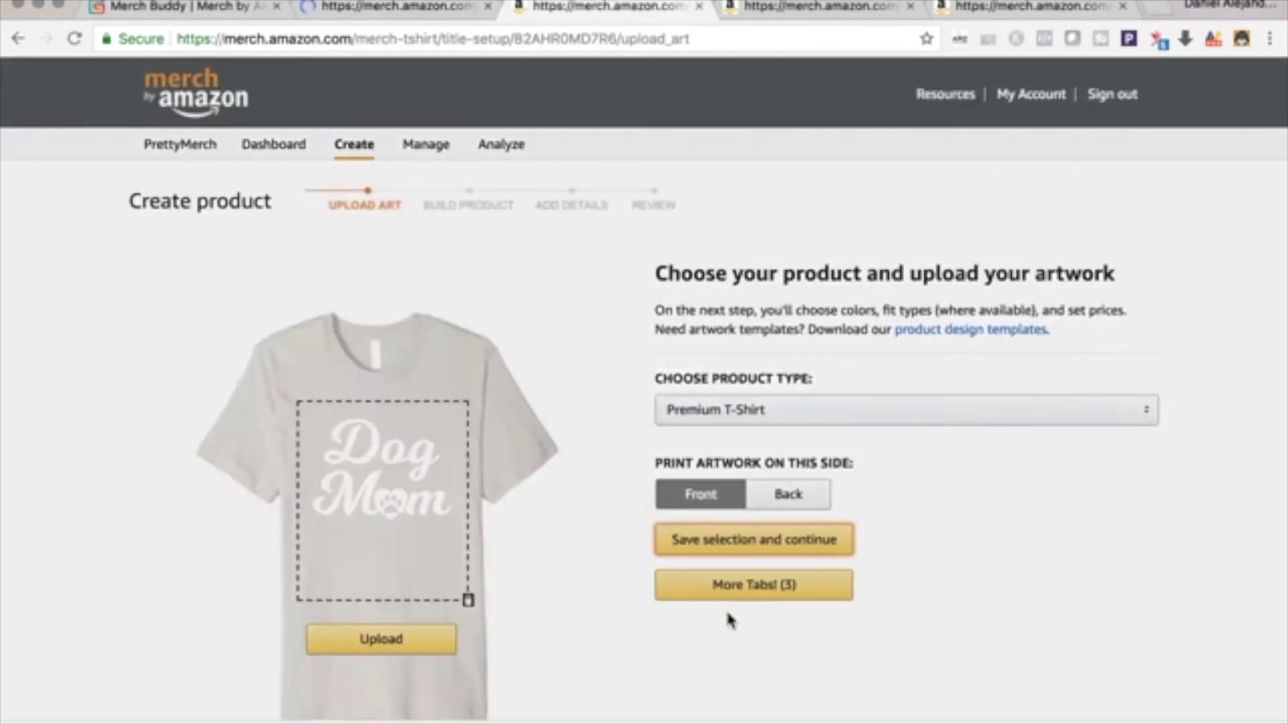
pyautogui.click(727, 612)
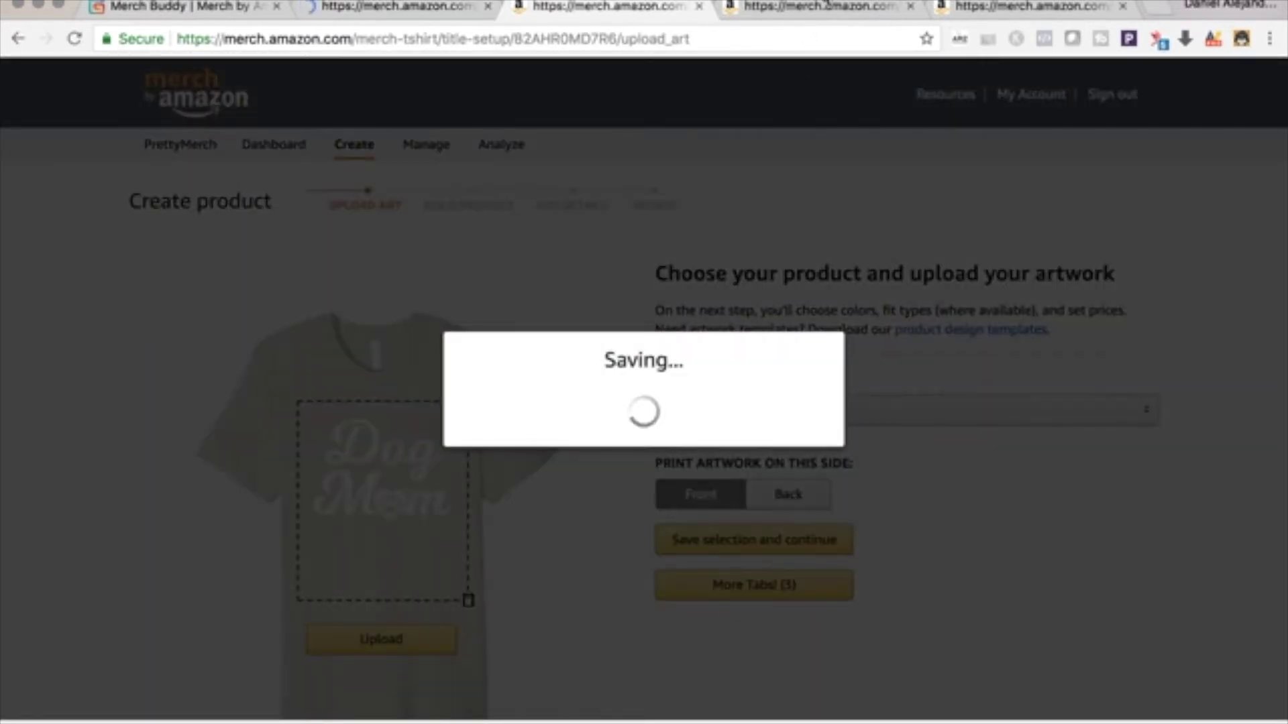
pyautogui.click(823, 6)
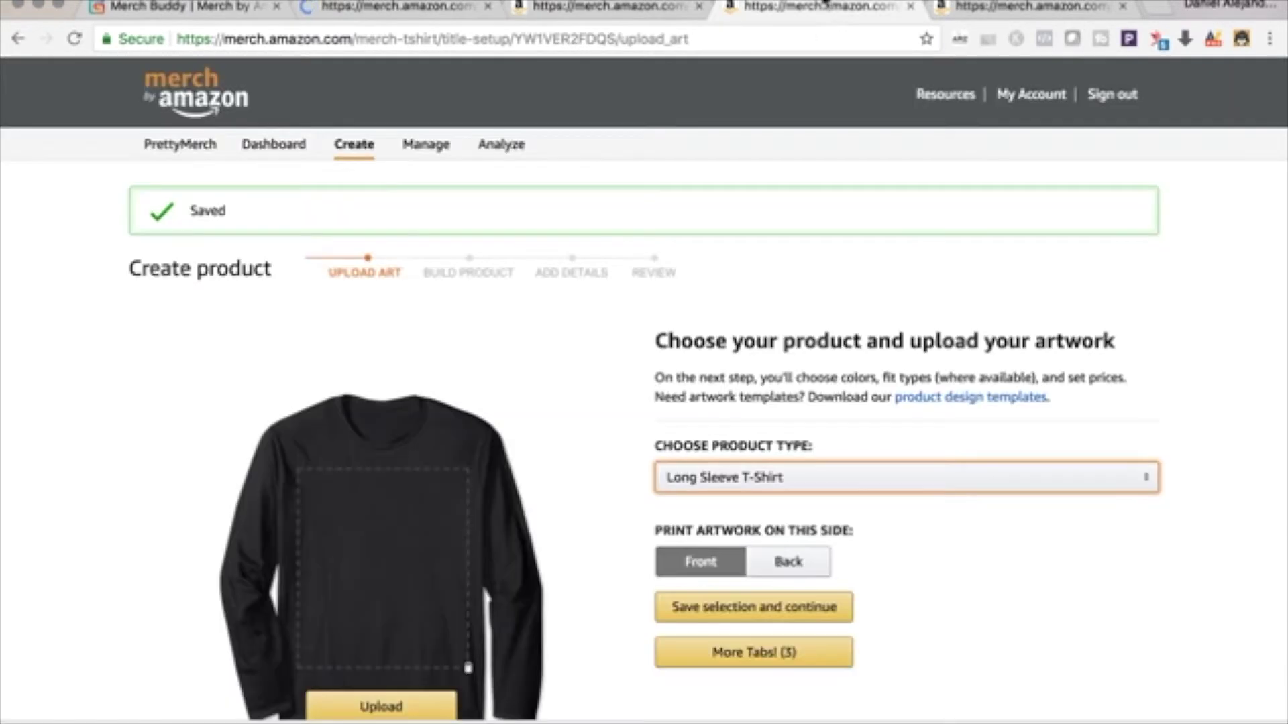
pyautogui.click(754, 610)
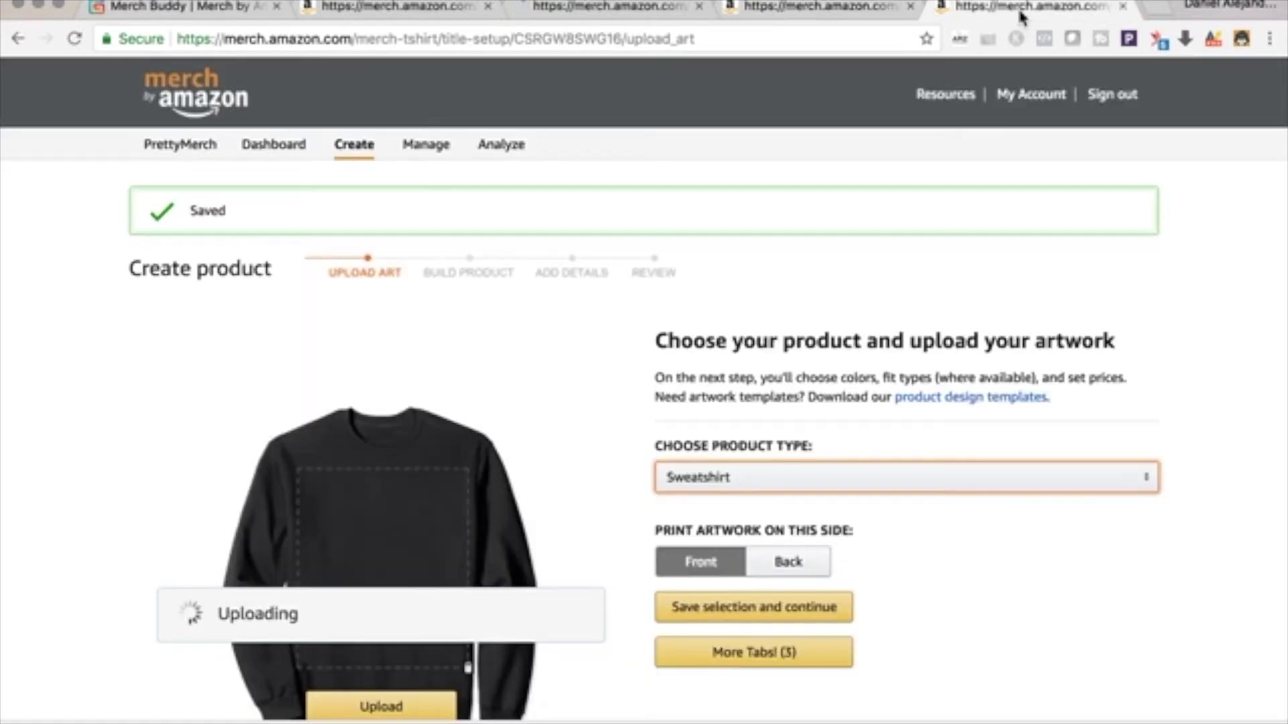
pyautogui.click(1025, 8)
pyautogui.click(772, 613)
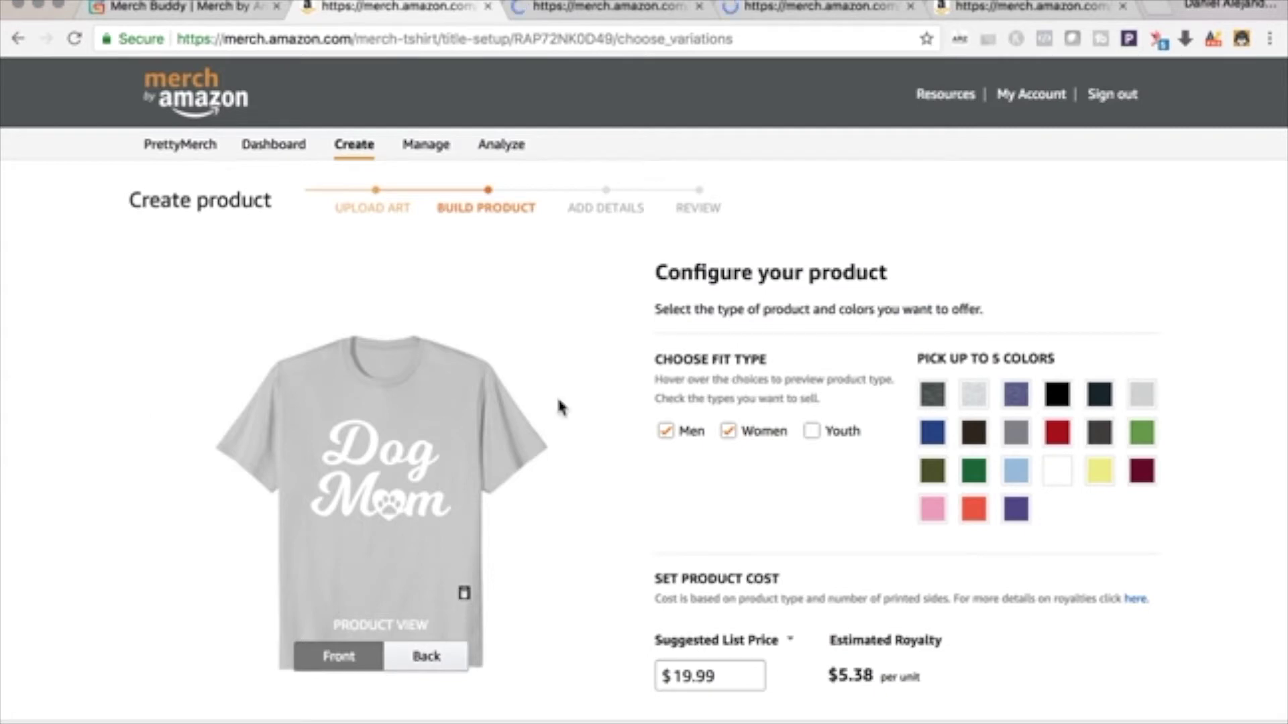
# Add Youth fit and Black, Navy, Heather Blue, Dark Heather and Red colours to the Standard T-Shirt.
pyautogui.click(812, 431)
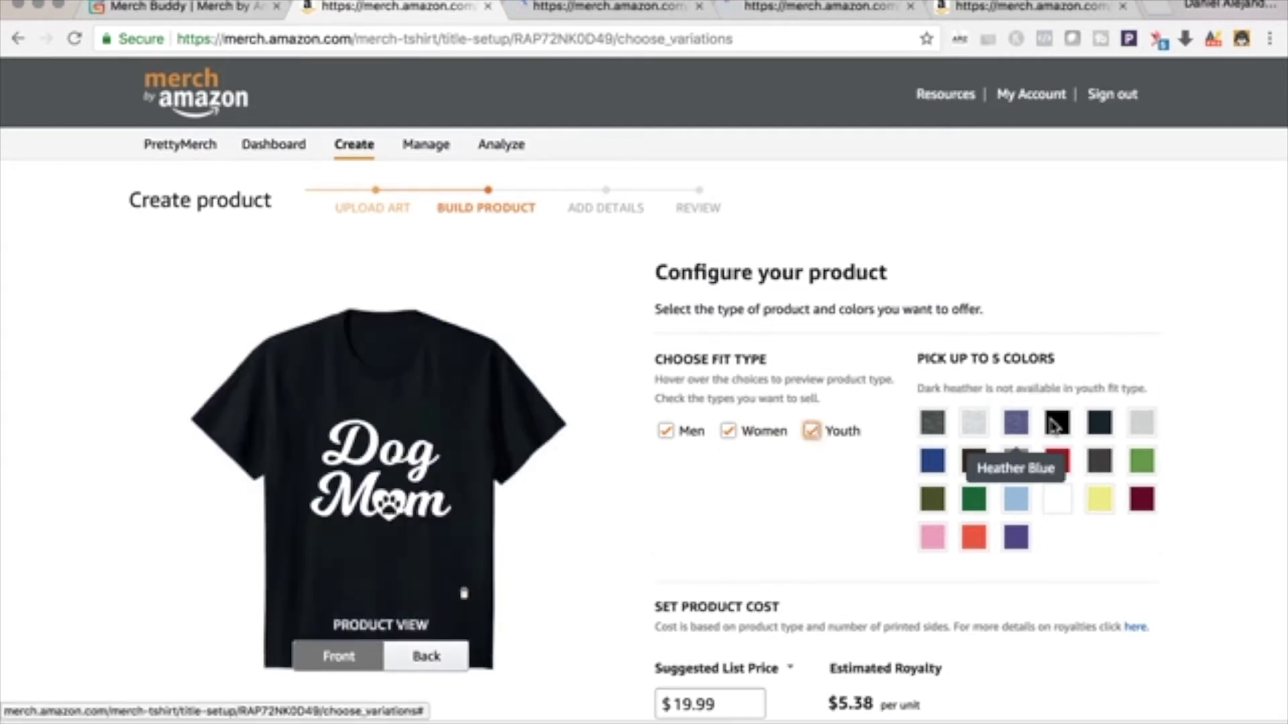
pyautogui.click(1056, 424)
pyautogui.click(1102, 427)
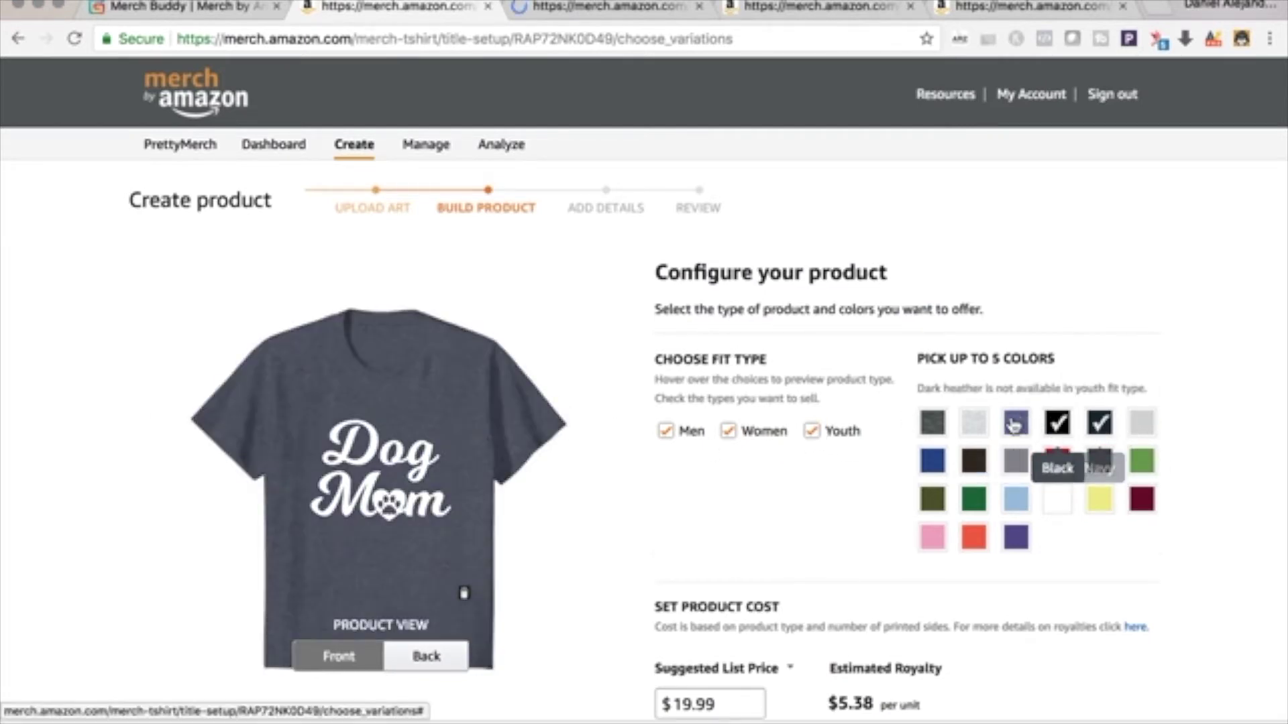
pyautogui.click(1017, 423)
pyautogui.click(931, 425)
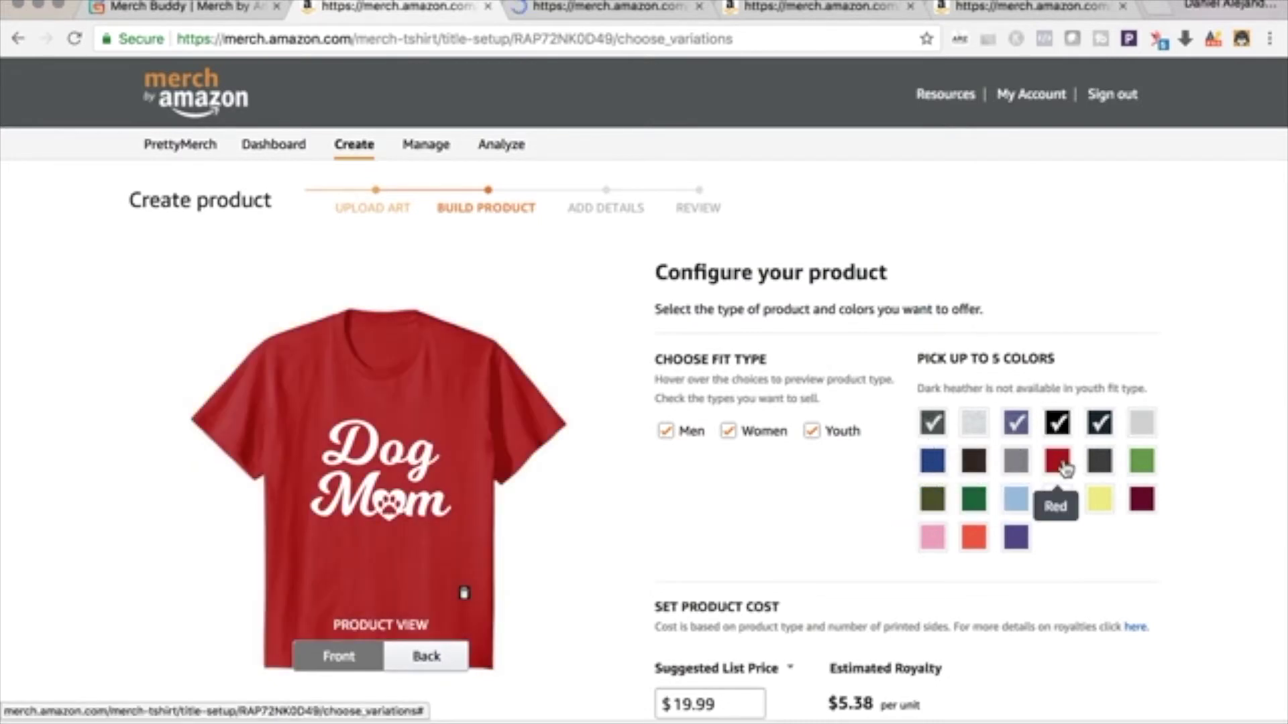
pyautogui.click(1063, 468)
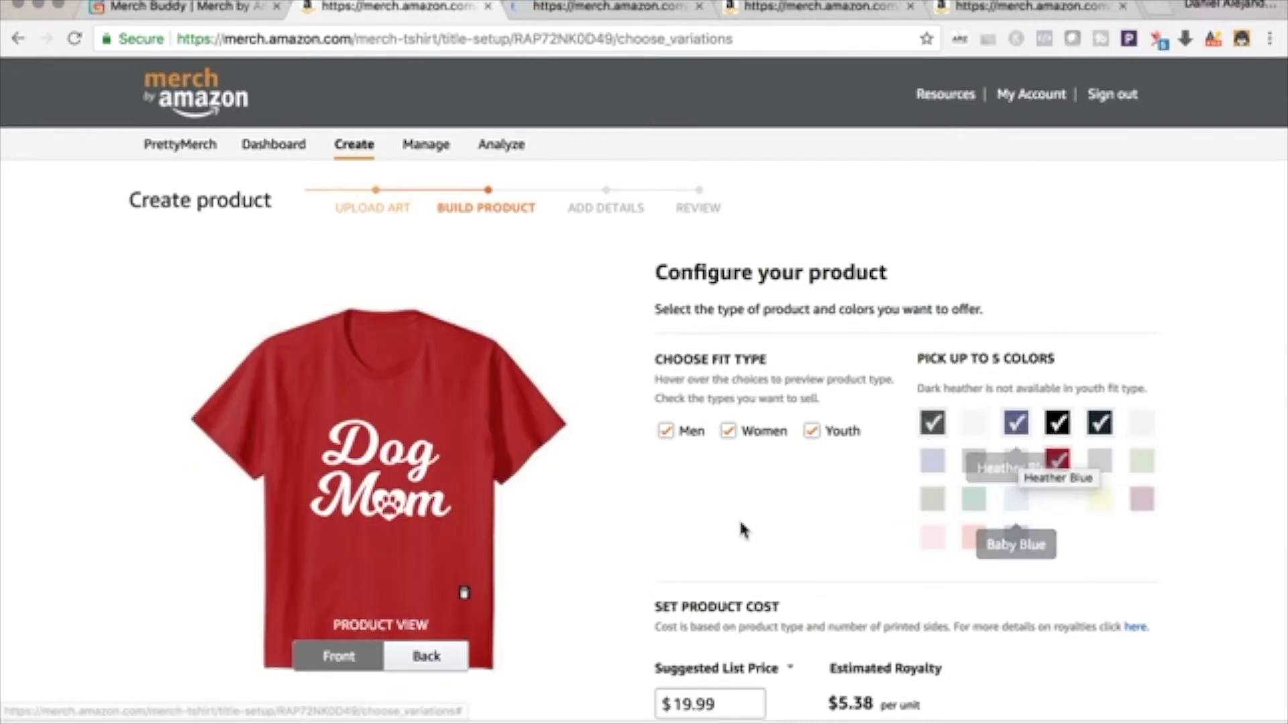
pyautogui.scroll(-3, 729, 538)
# Change the suggested list price to $16.99 and save the T-shirt configuration.
pyautogui.click(690, 549)
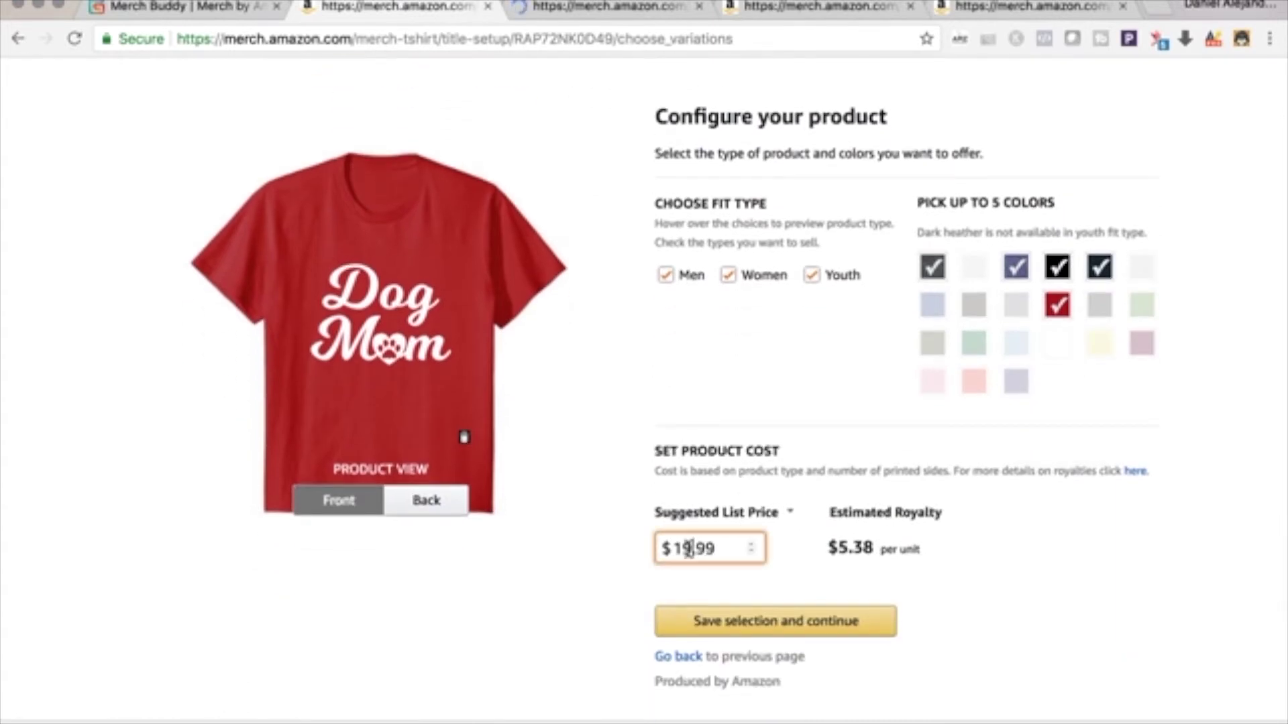
pyautogui.press('BackSpace')
pyautogui.write('6')
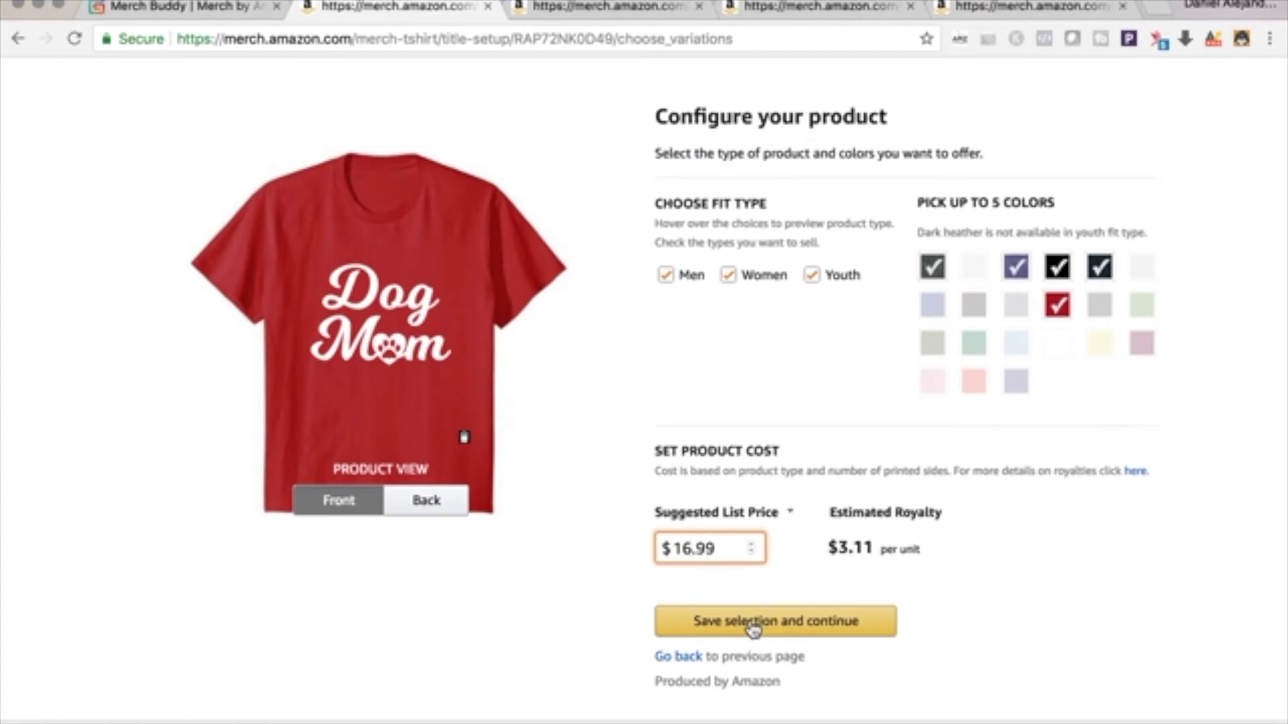
pyautogui.click(752, 624)
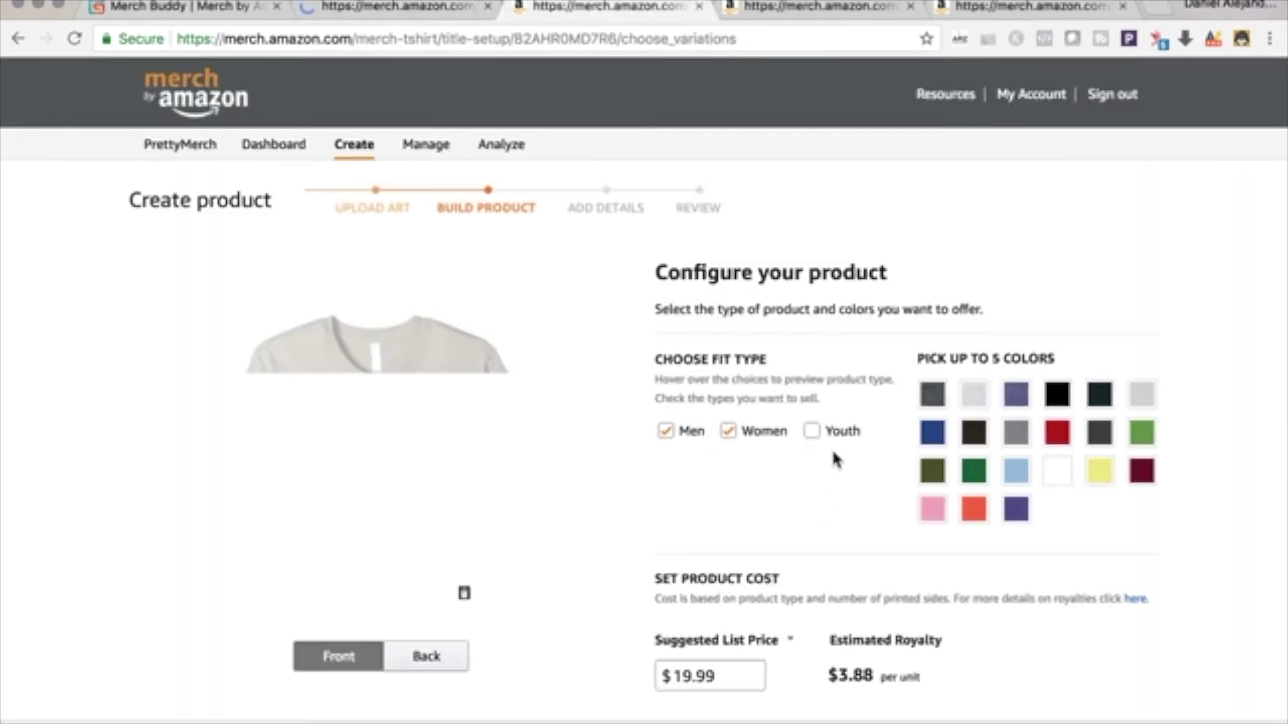
# Give the second T-shirt Youth fit plus Black, Navy, Royal Blue and Heather Blue, and save.
pyautogui.click(813, 431)
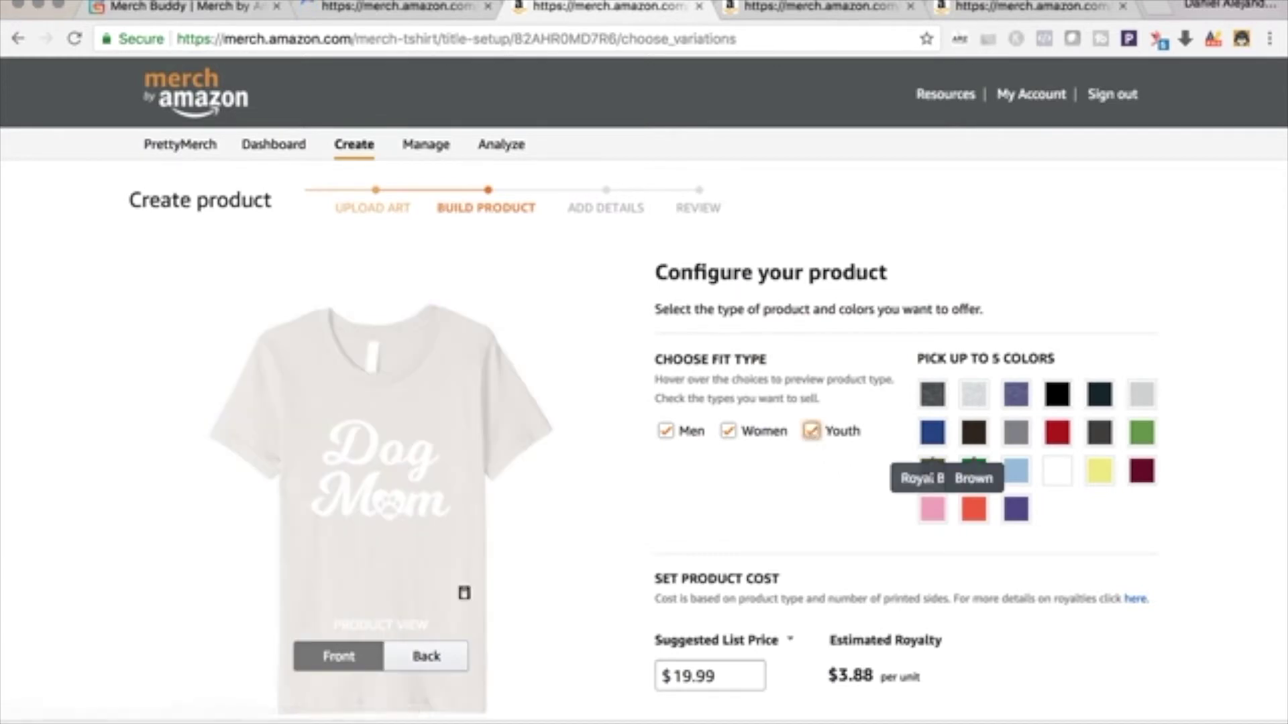
pyautogui.click(1057, 395)
pyautogui.click(1099, 394)
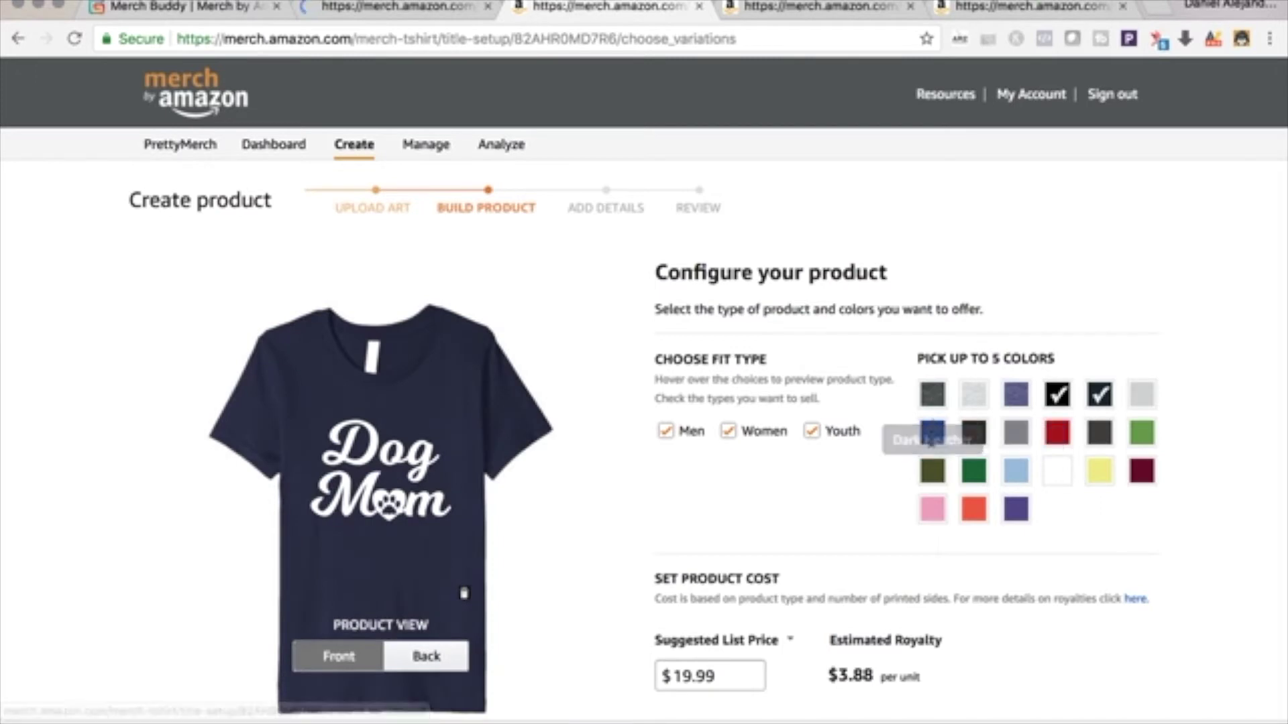
pyautogui.click(933, 433)
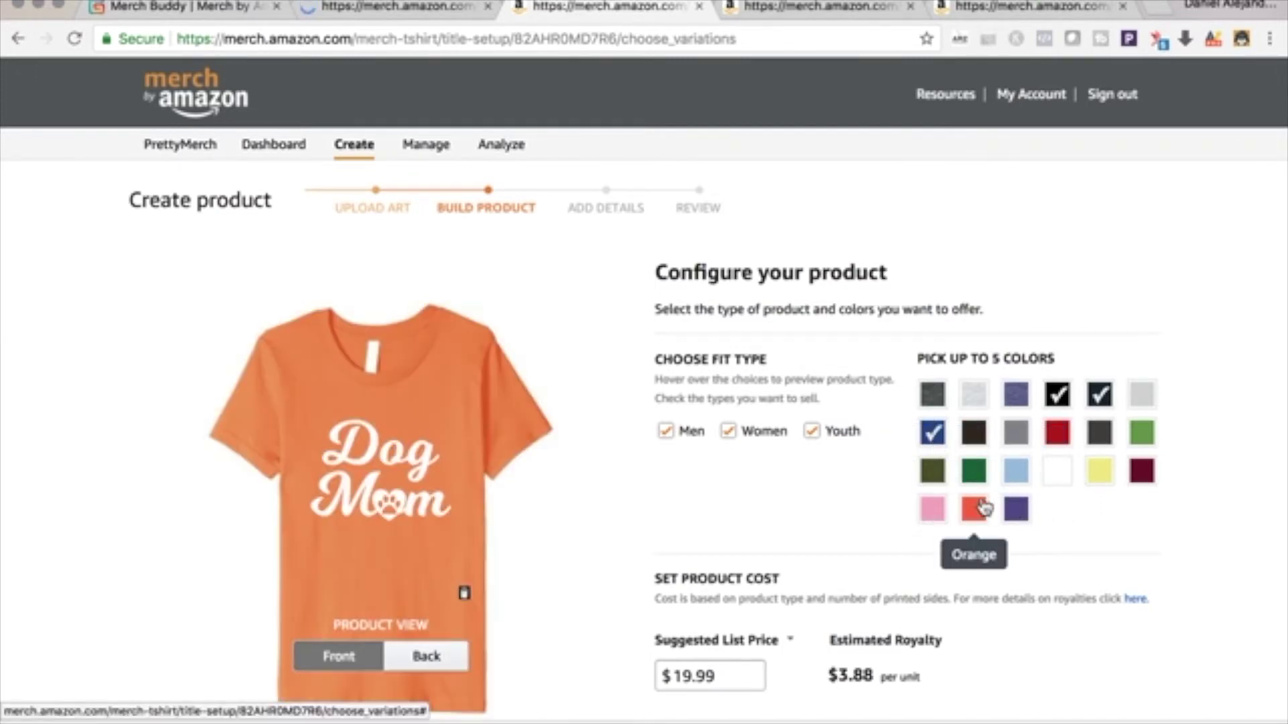
pyautogui.click(1010, 395)
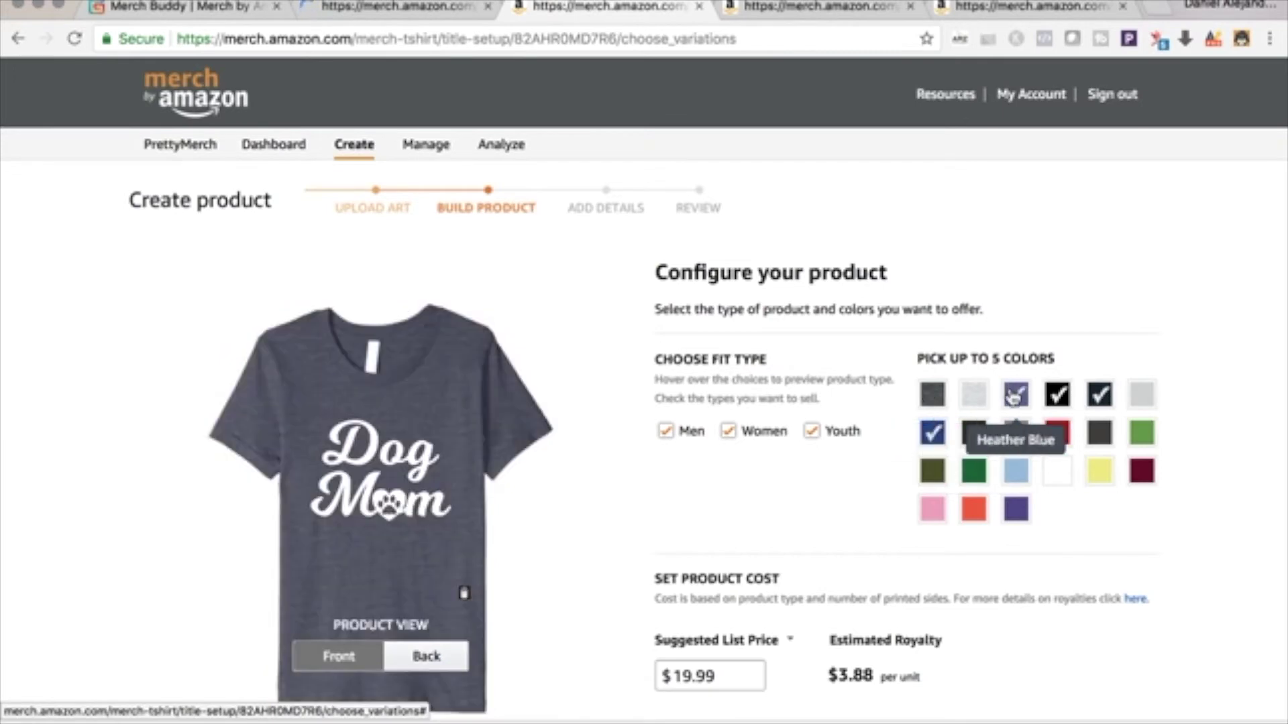
pyautogui.scroll(-3, 805, 445)
pyautogui.click(716, 611)
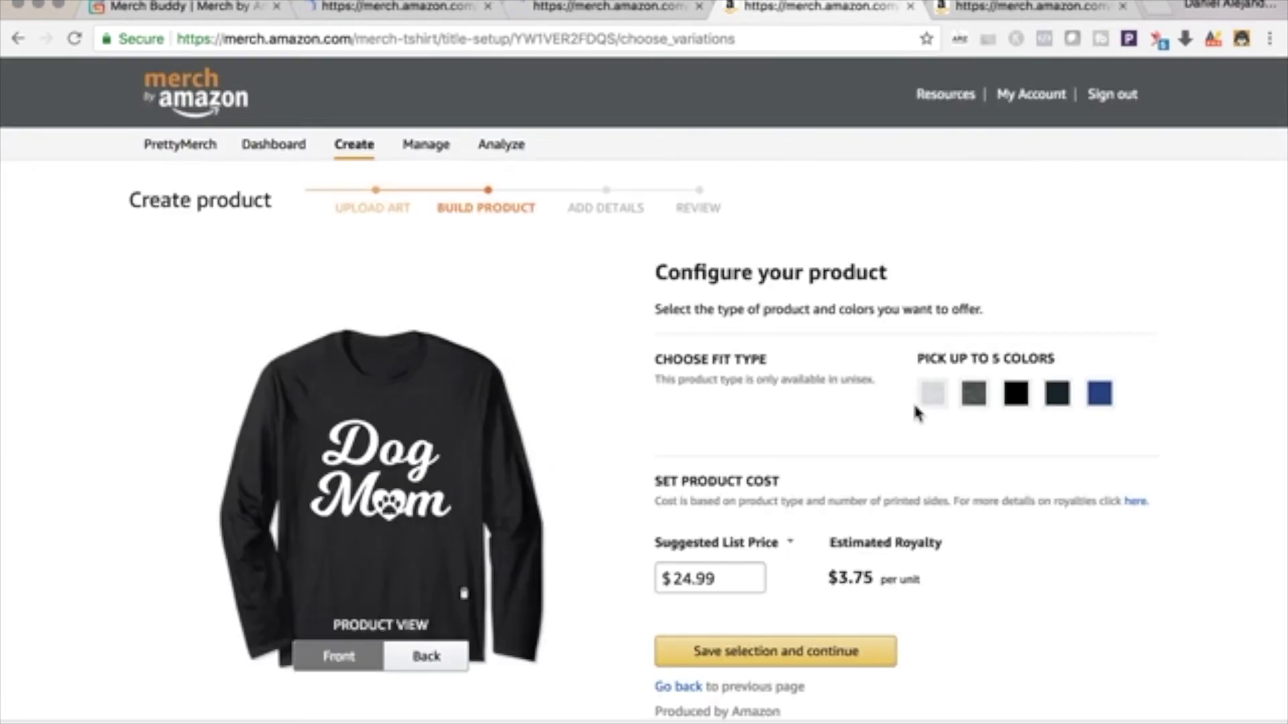
# Give the long-sleeve tee Dark Heather, Black, Navy and Royal Blue, and save.
pyautogui.click(968, 396)
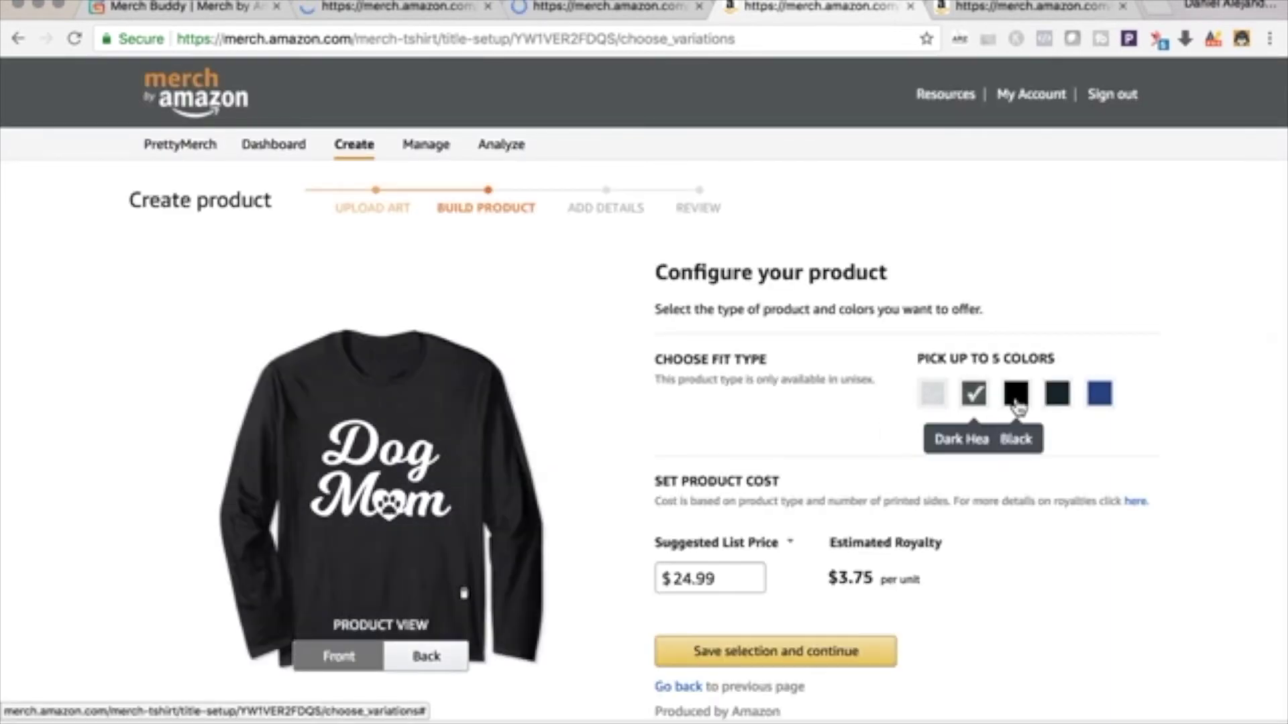
pyautogui.click(1016, 393)
pyautogui.click(1056, 393)
pyautogui.click(1098, 393)
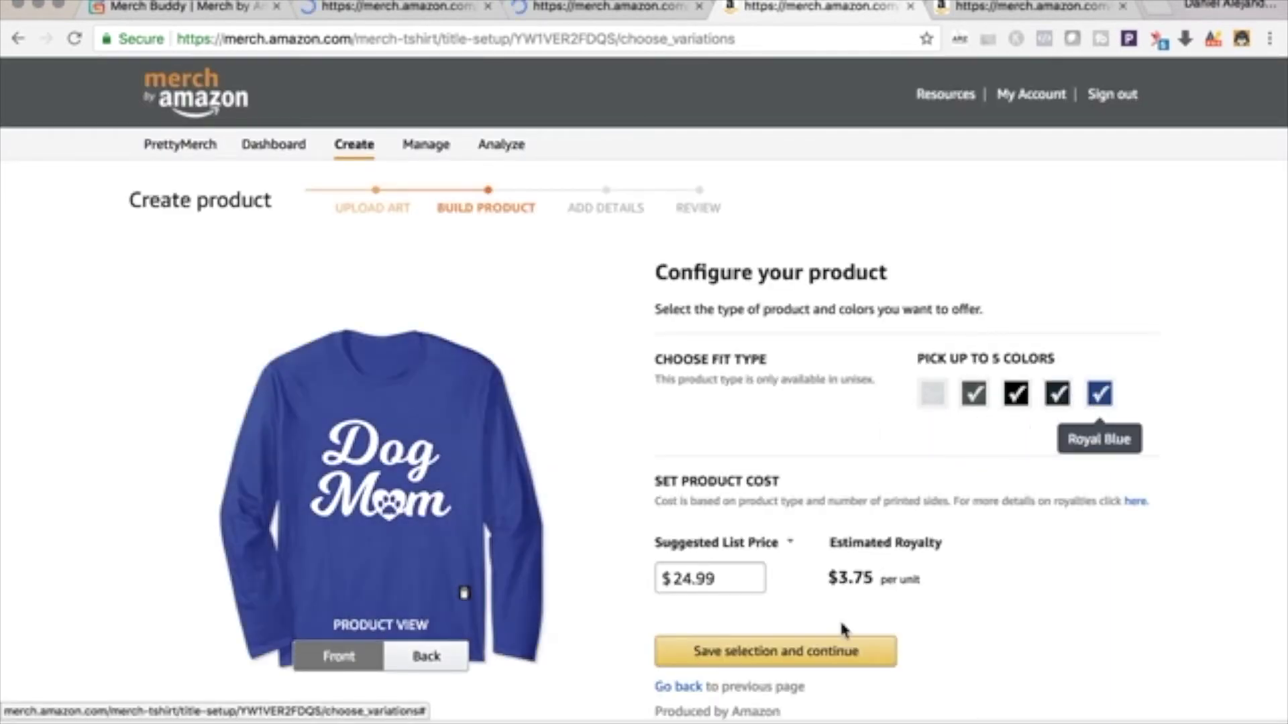
pyautogui.click(785, 654)
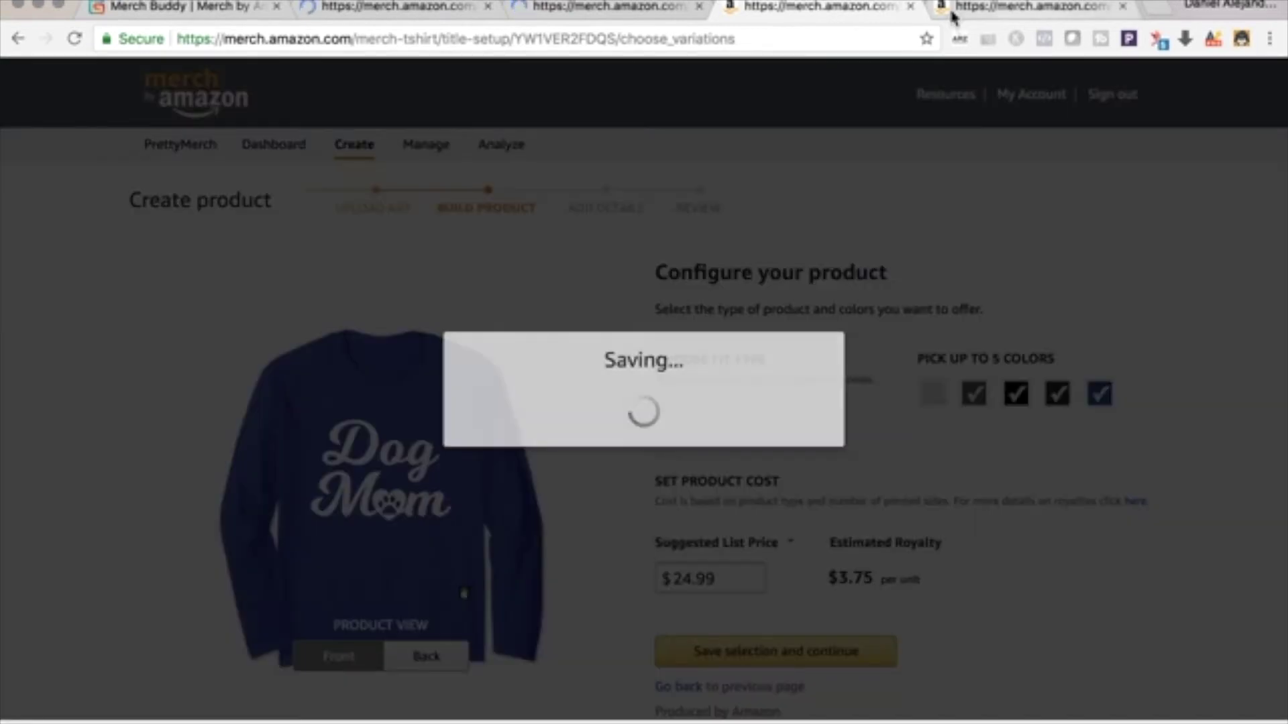
# Give the sweatshirt Dark Heather, Navy, Black and Royal Blue, and save.
pyautogui.click(1011, 10)
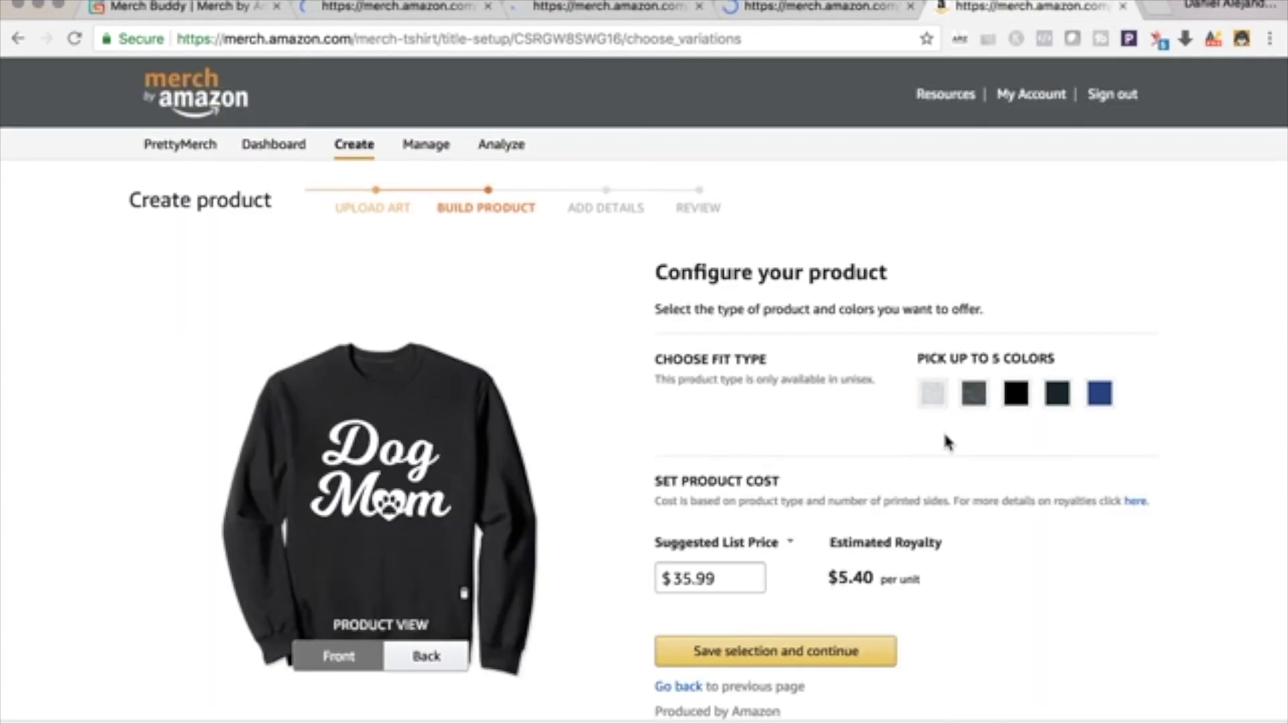
pyautogui.click(974, 393)
pyautogui.click(1057, 394)
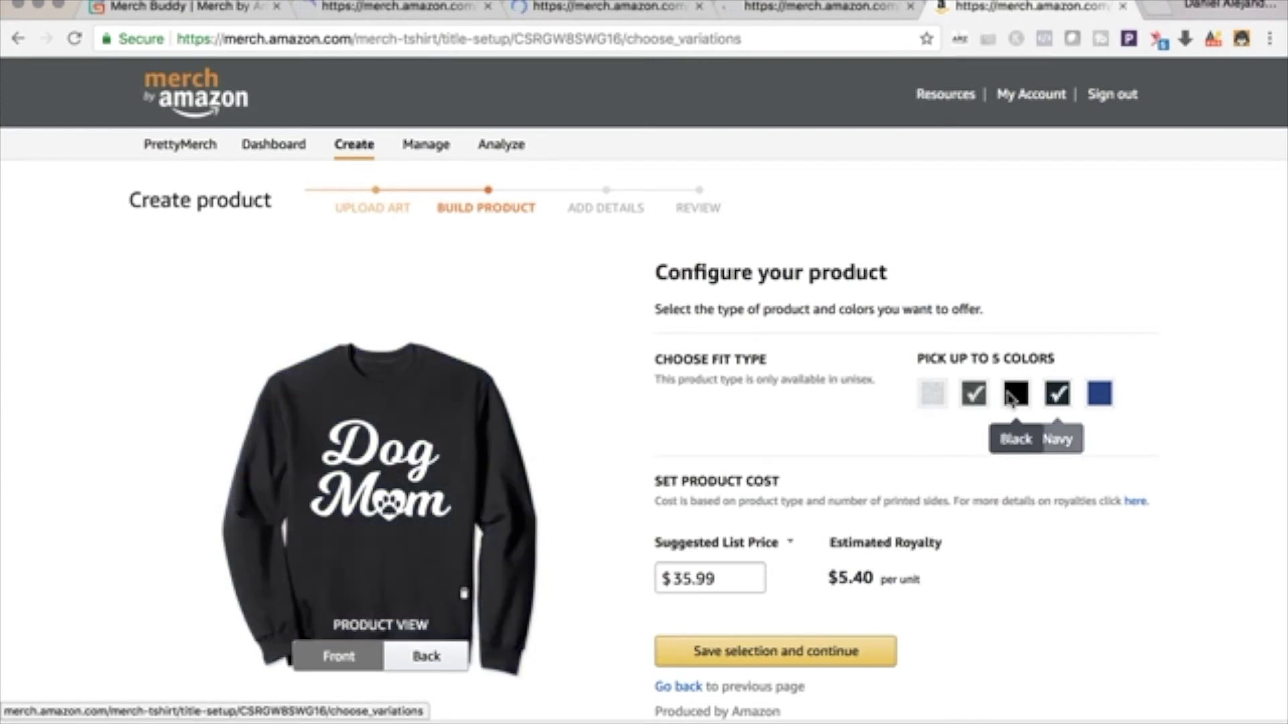
pyautogui.click(1013, 395)
pyautogui.click(1099, 394)
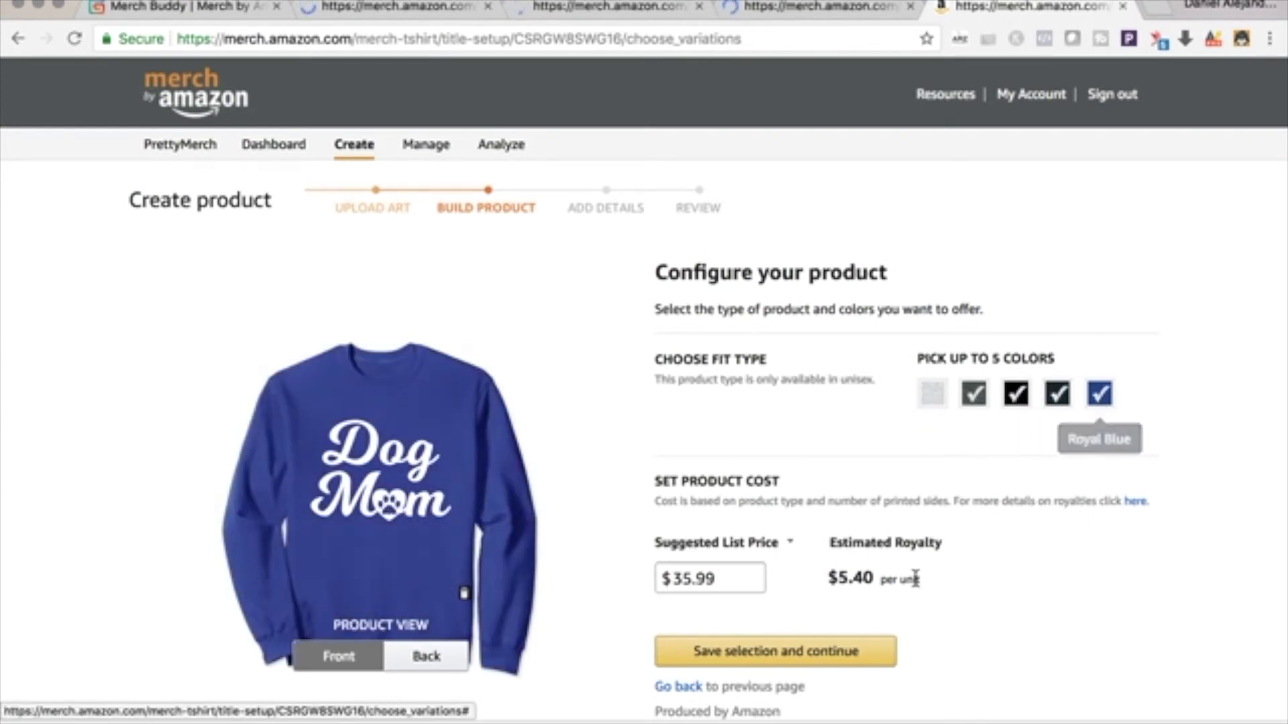
pyautogui.click(802, 653)
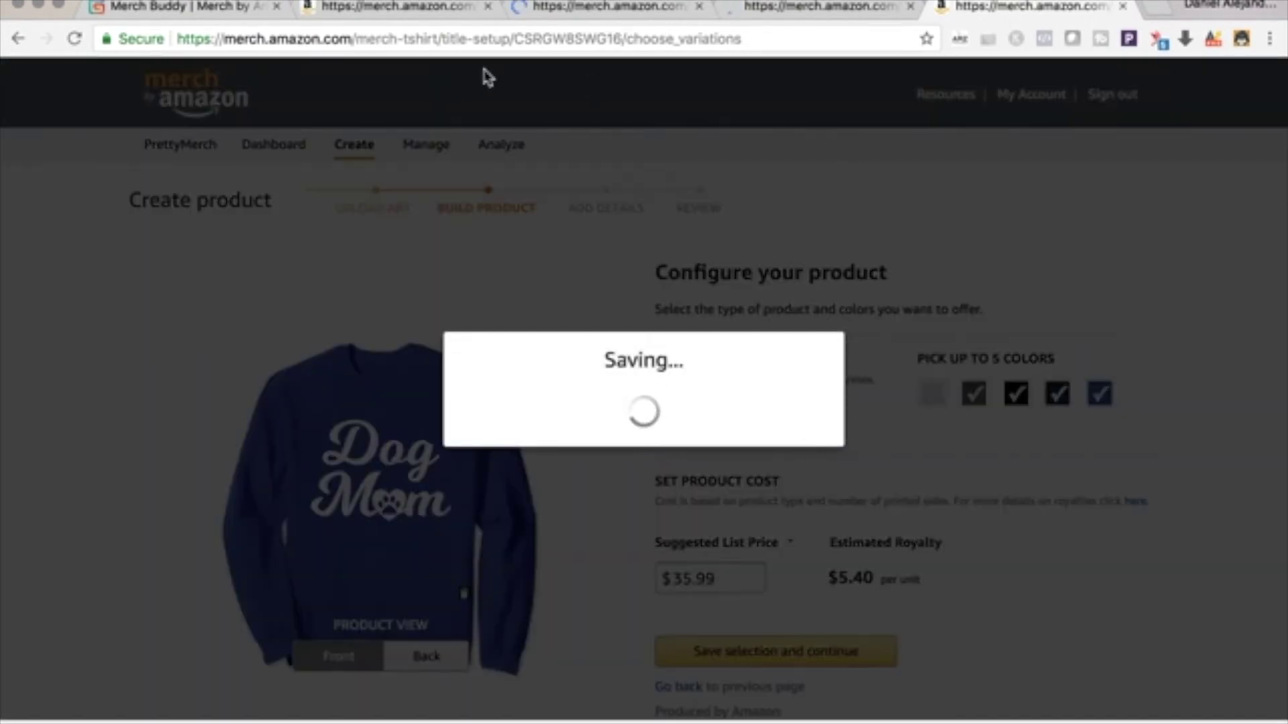
pyautogui.scroll(-5, 333, 373)
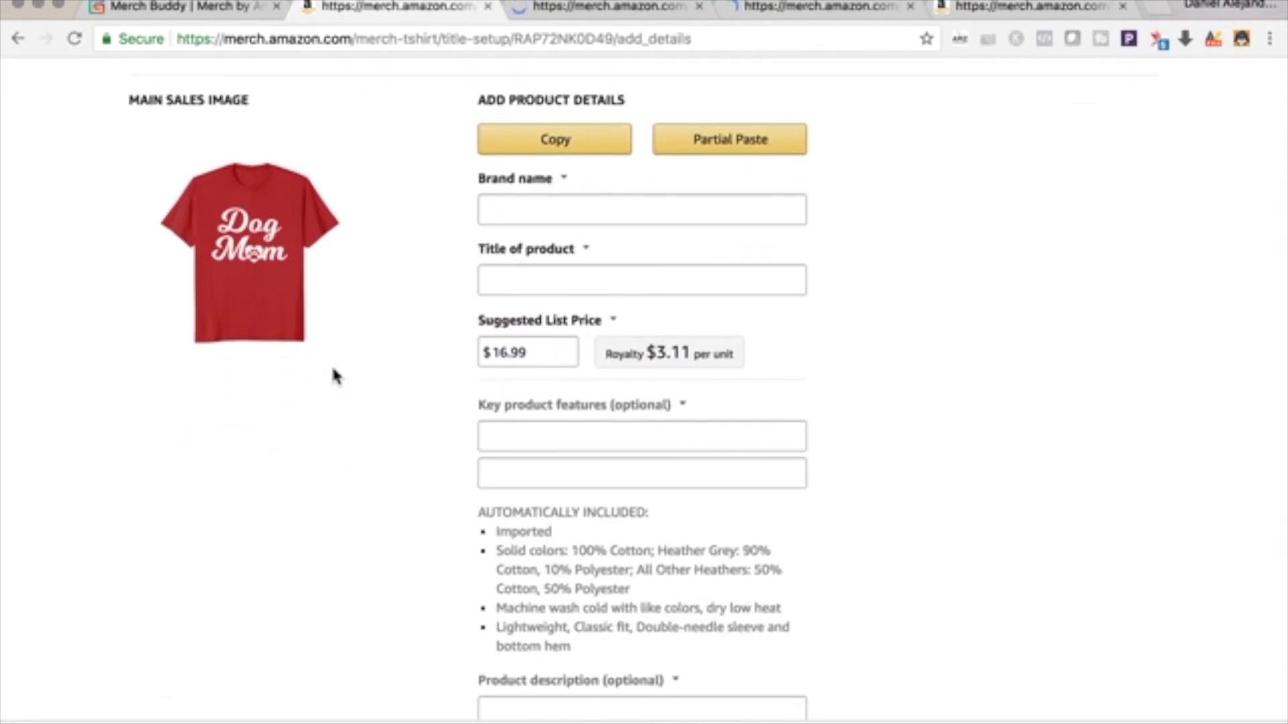
pyautogui.scroll(2, 335, 375)
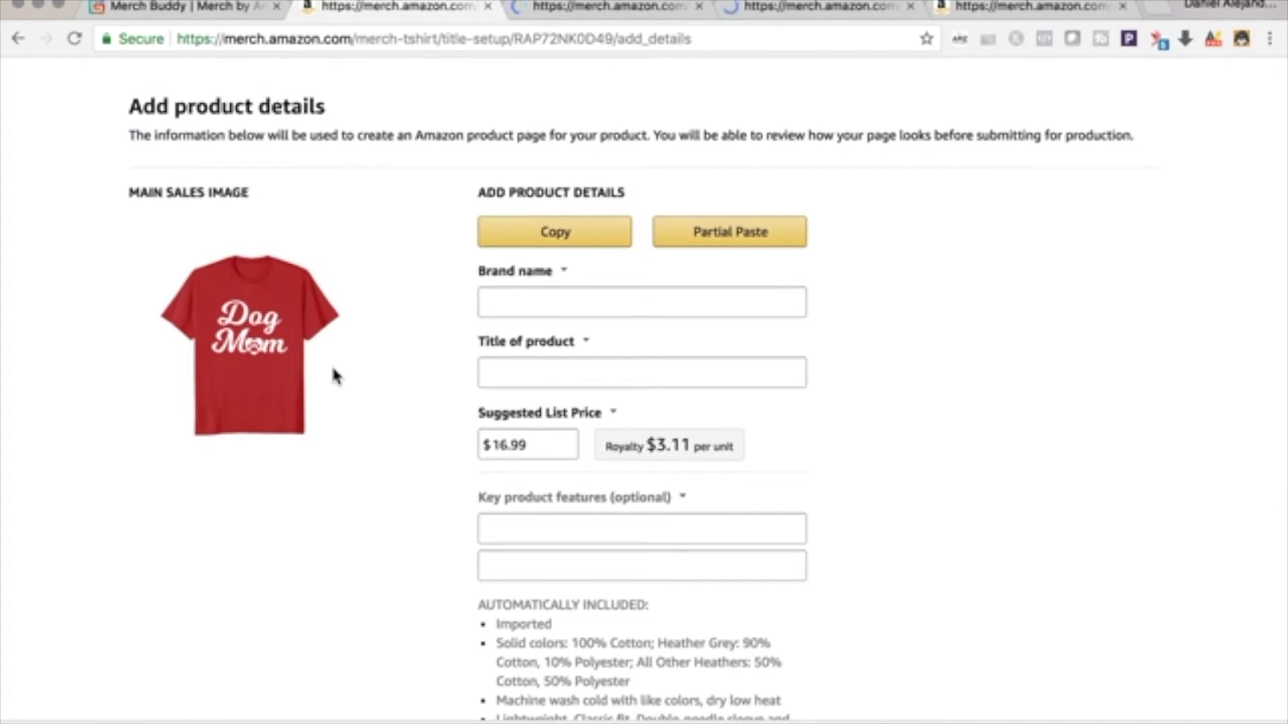
pyautogui.scroll(-2, 523, 412)
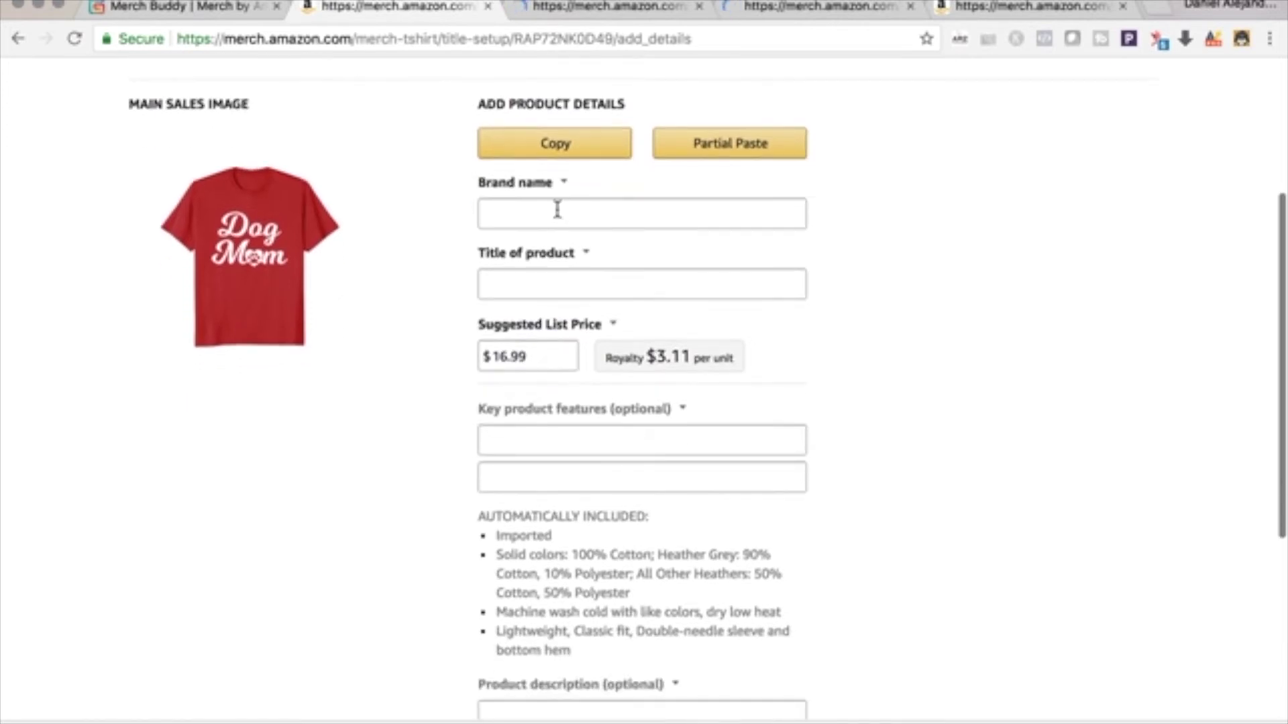
# Paste the copied brand, title and feature details into the red T-shirt's Brand name field.
pyautogui.click(555, 218)
pyautogui.hotkey('ctrl', 'v')
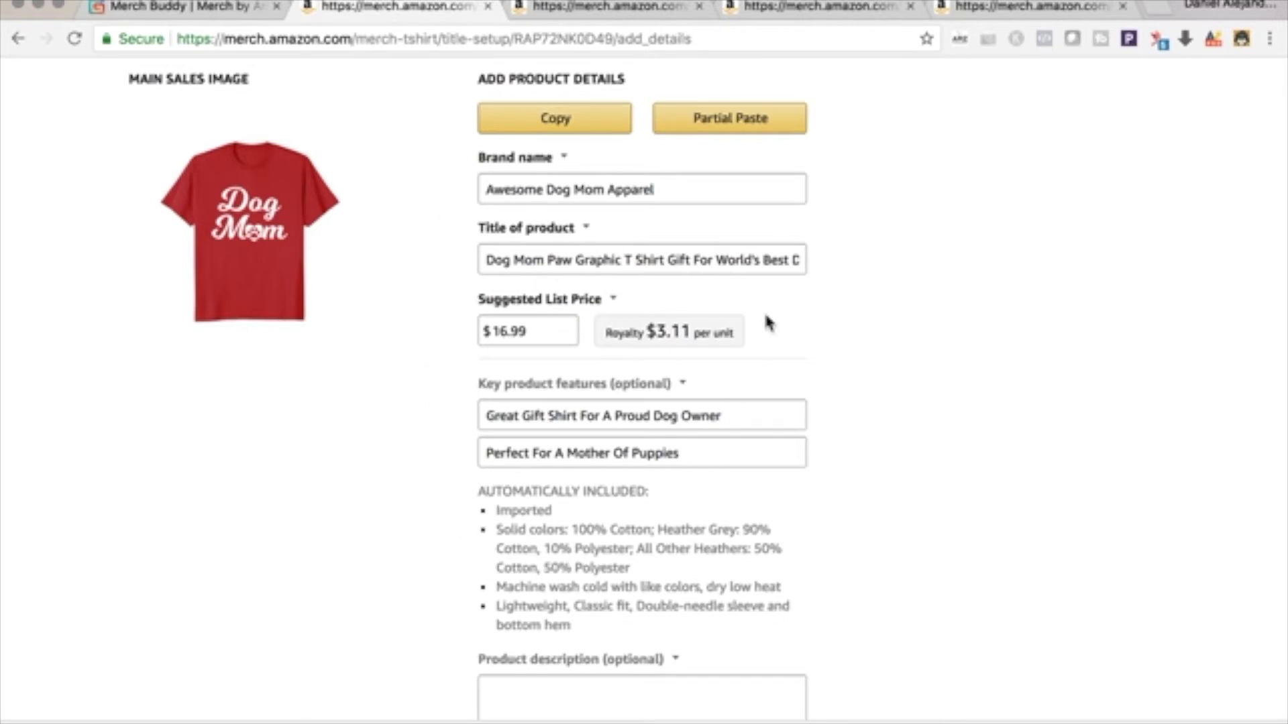
# Partial Paste the details into the second T-shirt, hyphenate 'T-Shirt' in the title, and save.
pyautogui.click(628, 6)
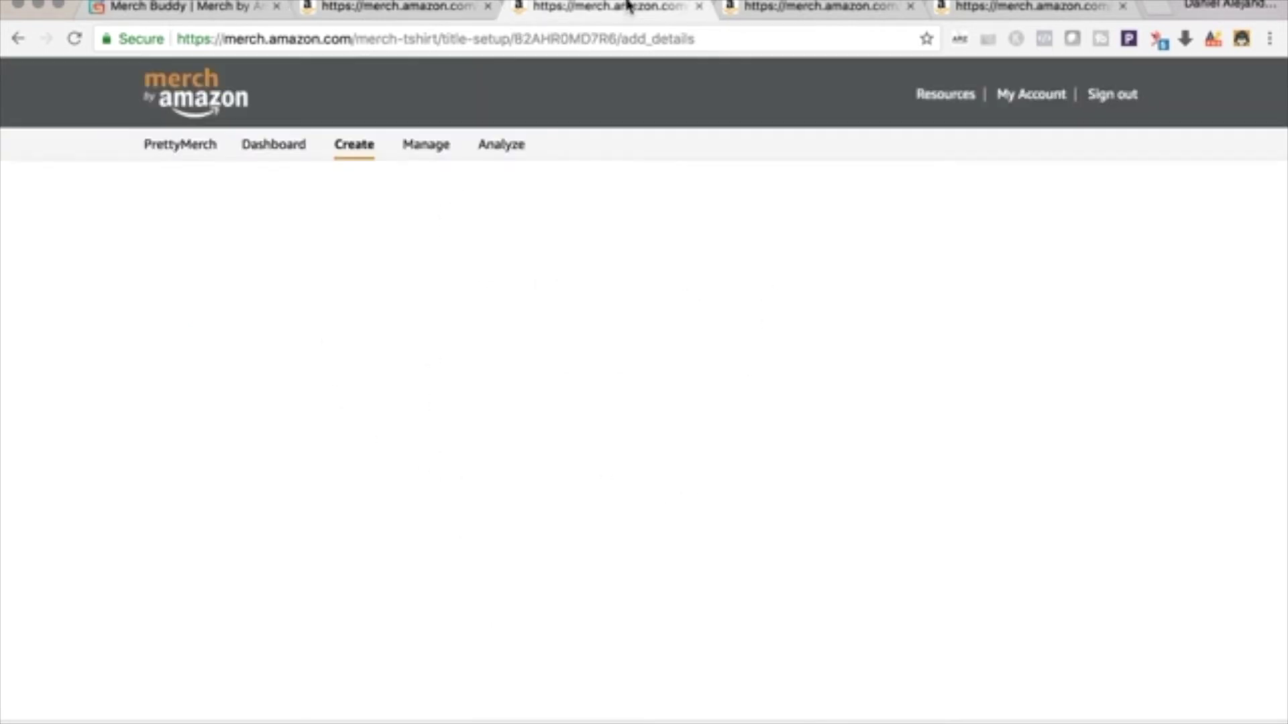
pyautogui.scroll(-2, 635, 433)
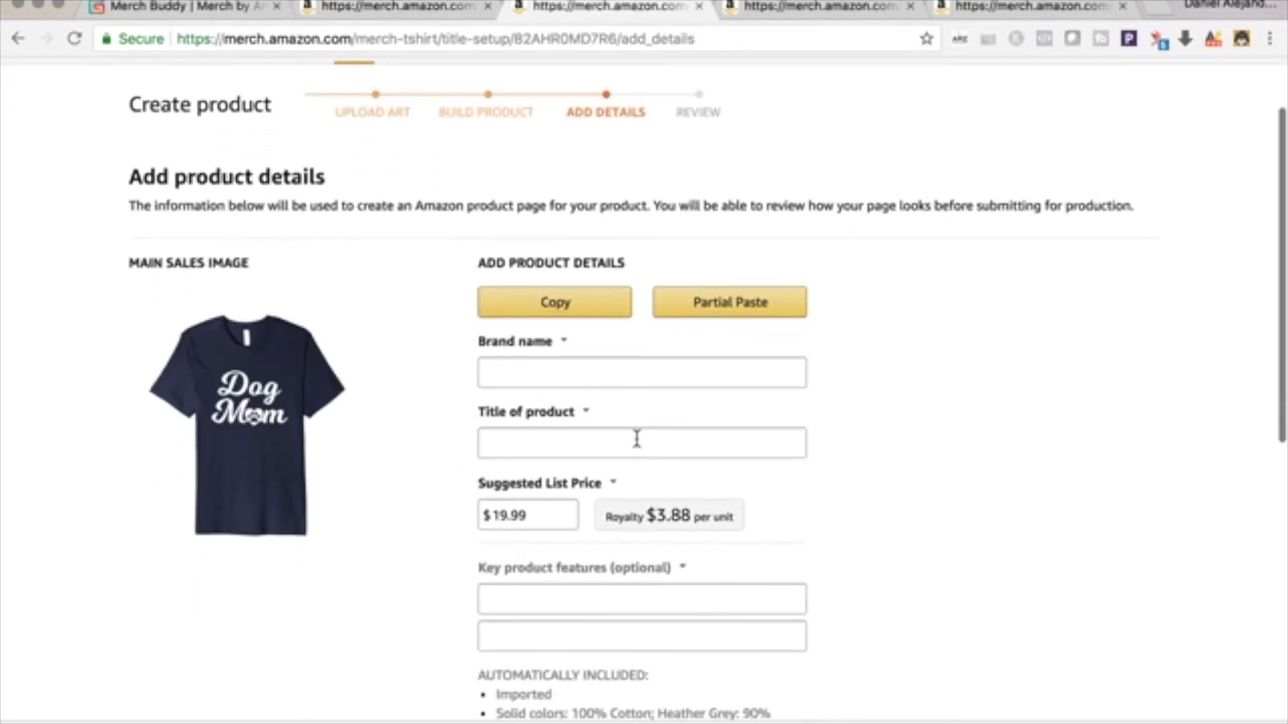
pyautogui.click(748, 319)
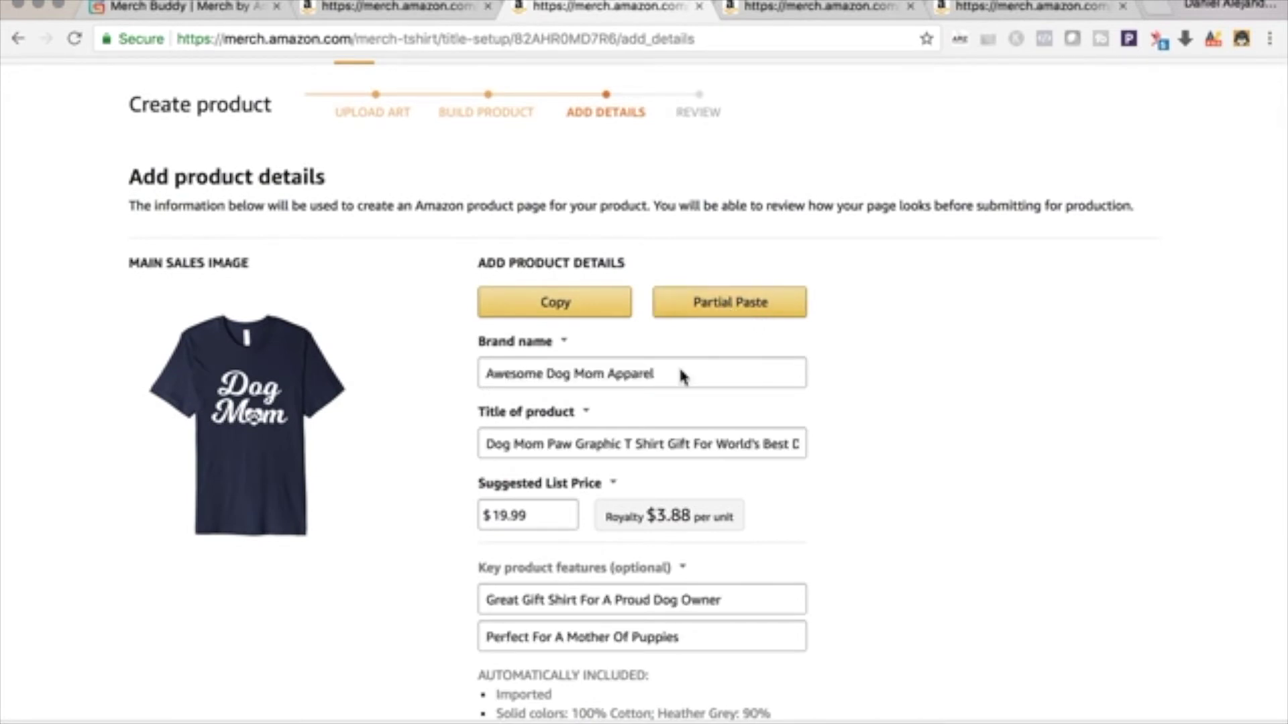
pyautogui.click(636, 443)
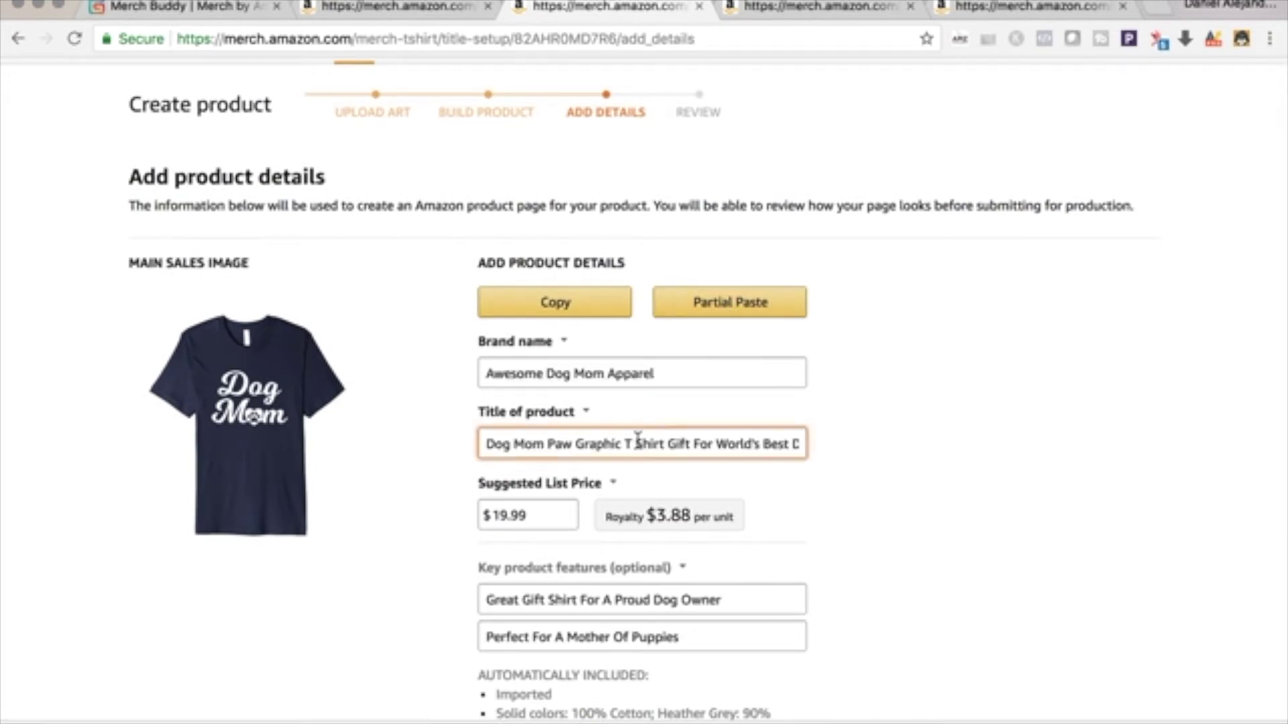
pyautogui.press('BackSpace')
pyautogui.write('-')
pyautogui.click(960, 486)
pyautogui.scroll(-5, 961, 486)
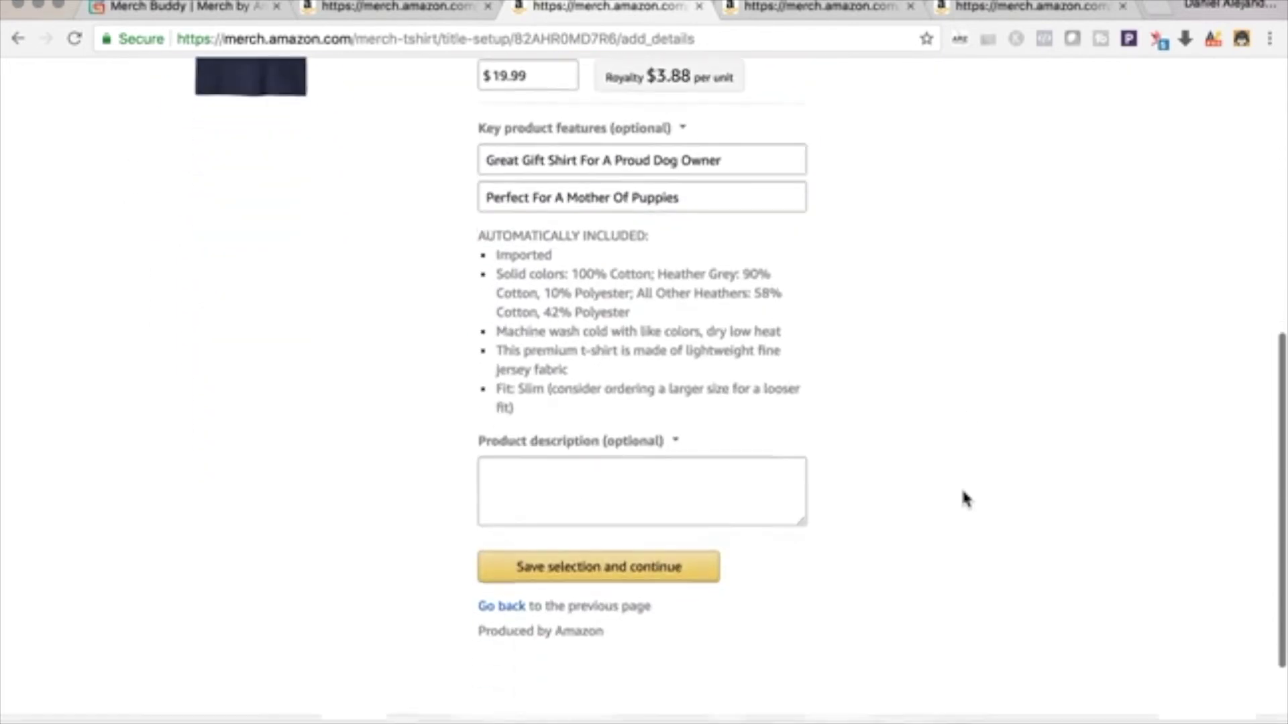
pyautogui.click(652, 497)
# Partial Paste the long-sleeve details, retitle it 'Long Sleeve Tee', save, and move to the sweatshirt.
pyautogui.click(383, 8)
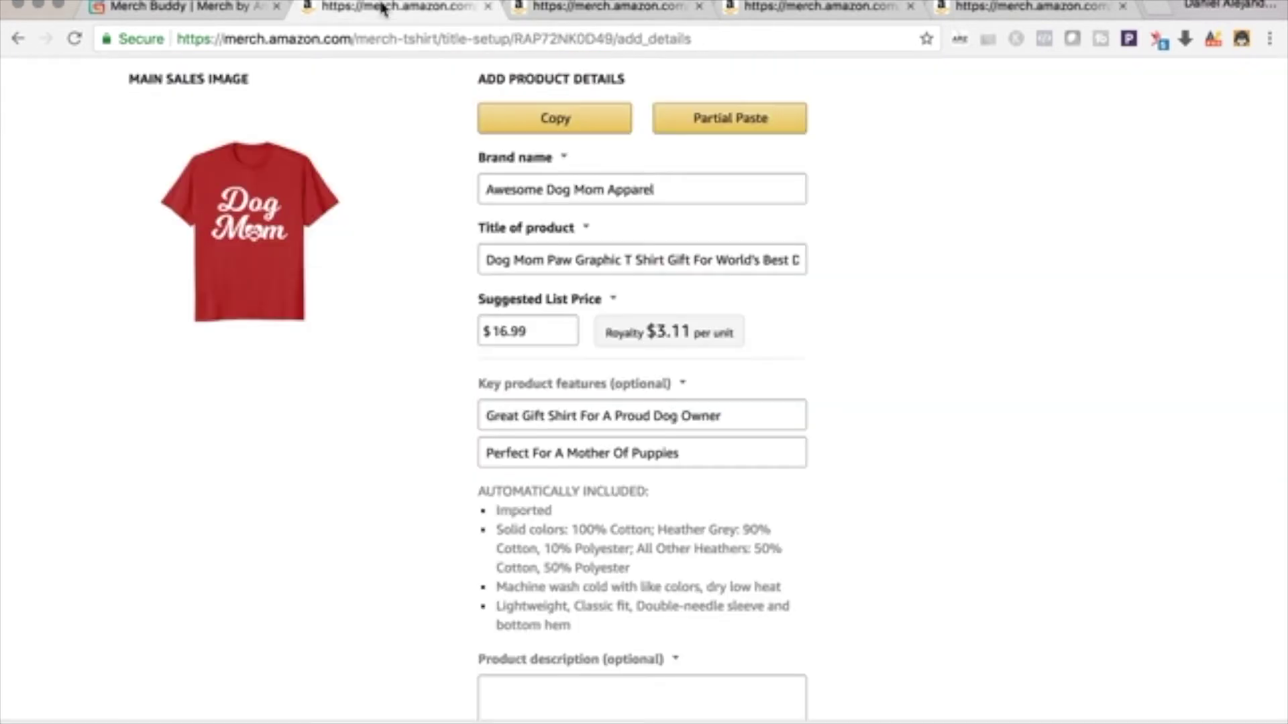
pyautogui.scroll(-3, 592, 561)
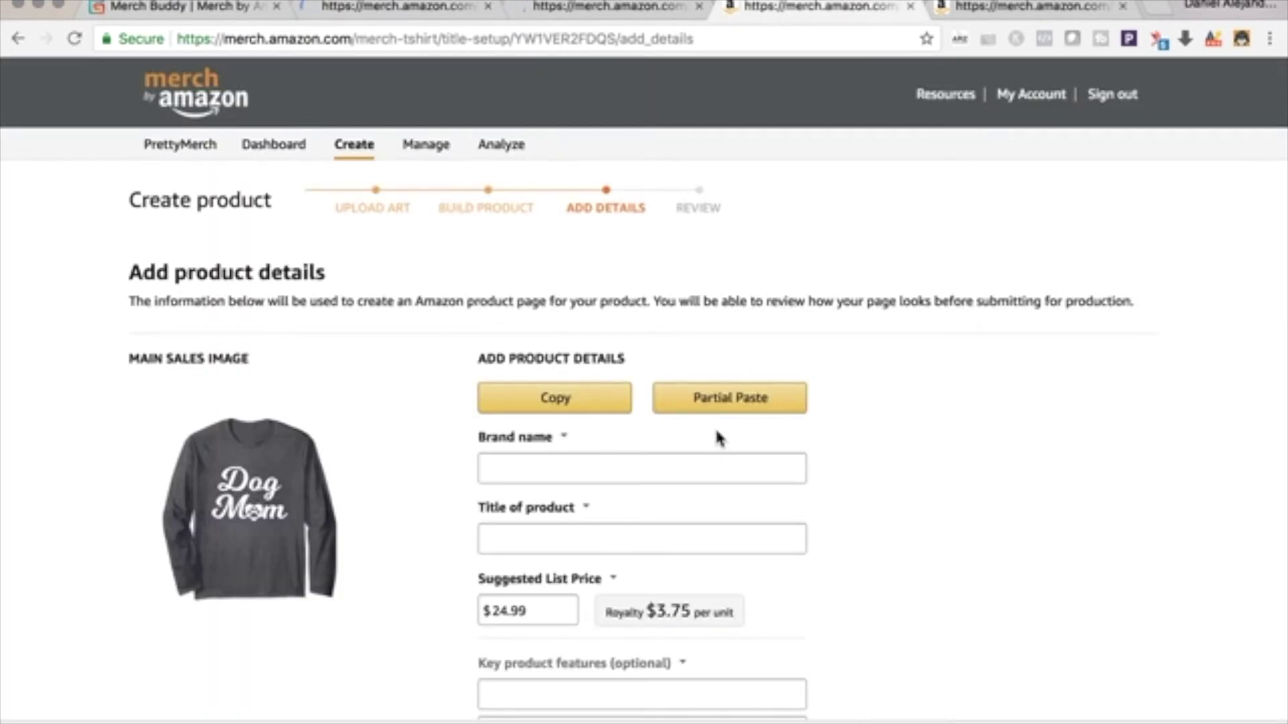
pyautogui.click(719, 404)
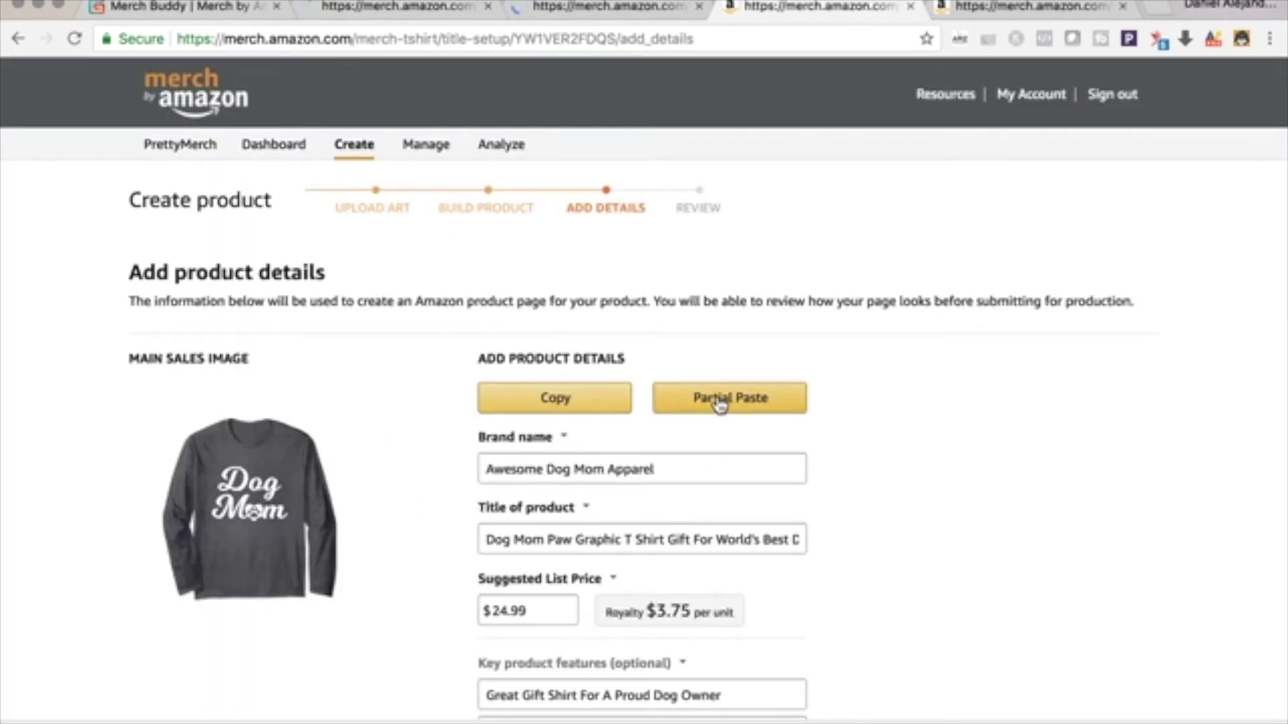
pyautogui.doubleClick(621, 542)
pyautogui.write('Long ')
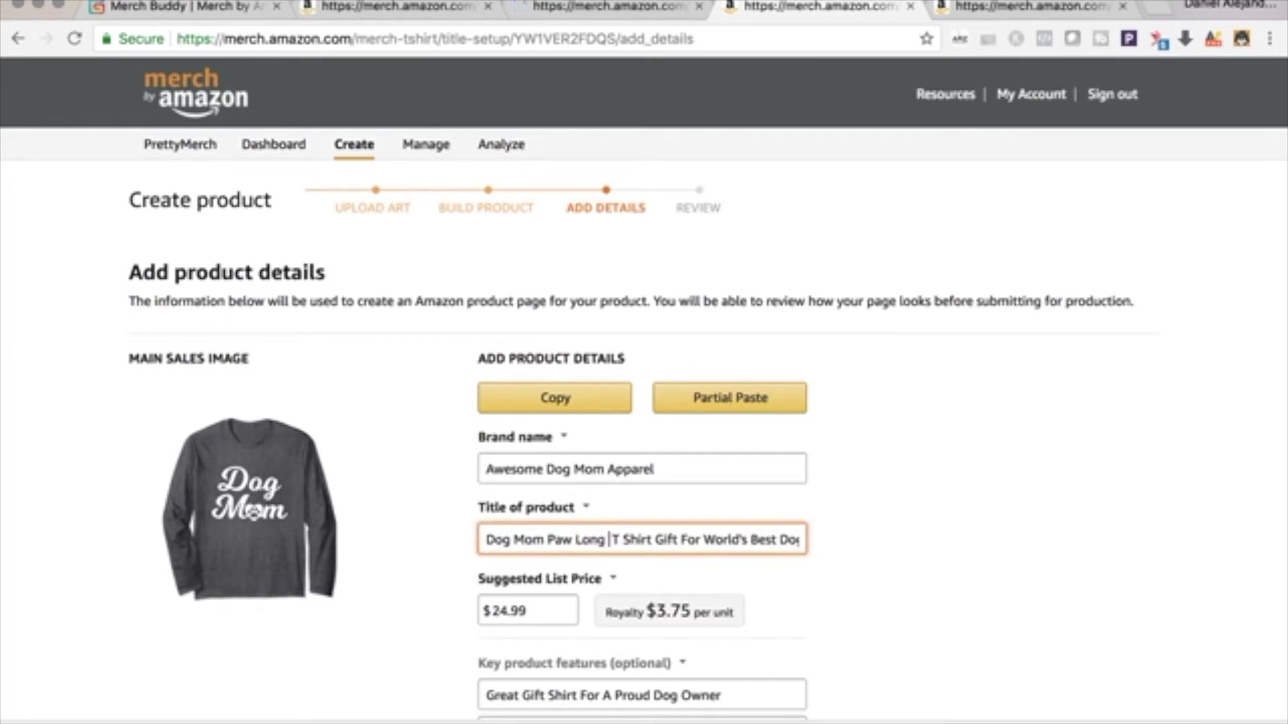
pyautogui.write('Sl')
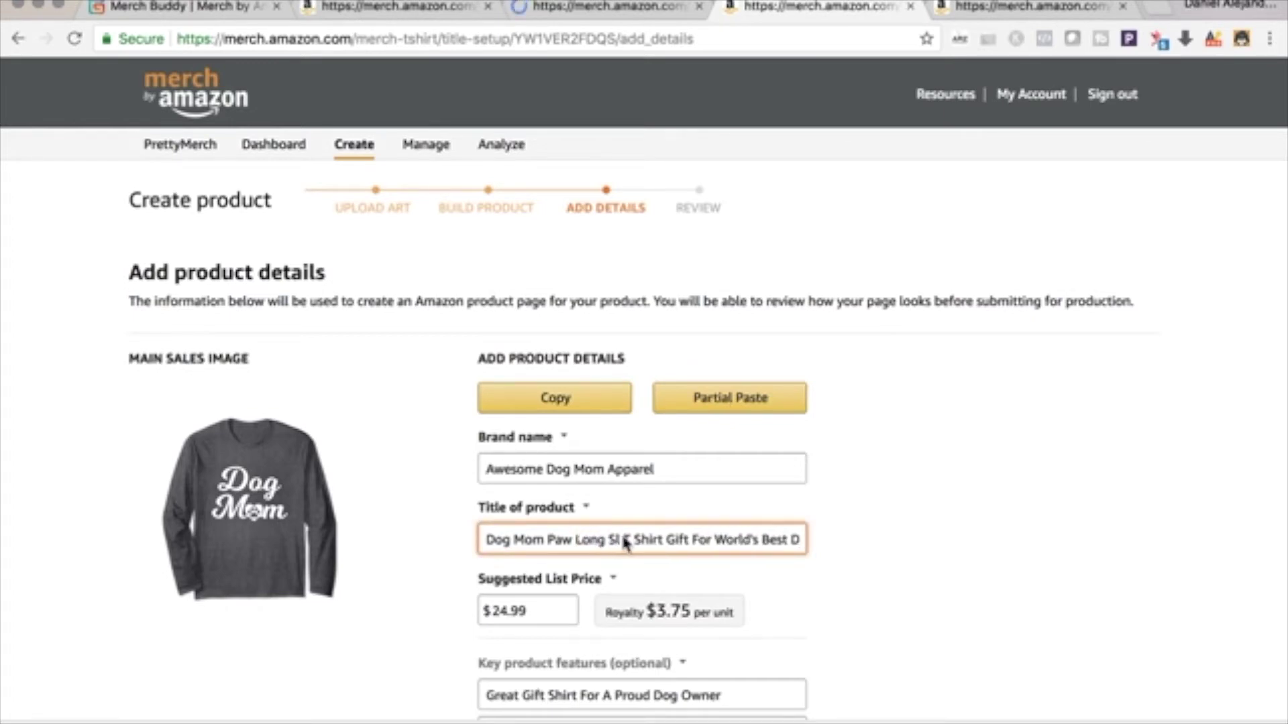
pyautogui.moveTo(621, 540); pyautogui.dragTo(667, 541)
pyautogui.press('BackSpace')
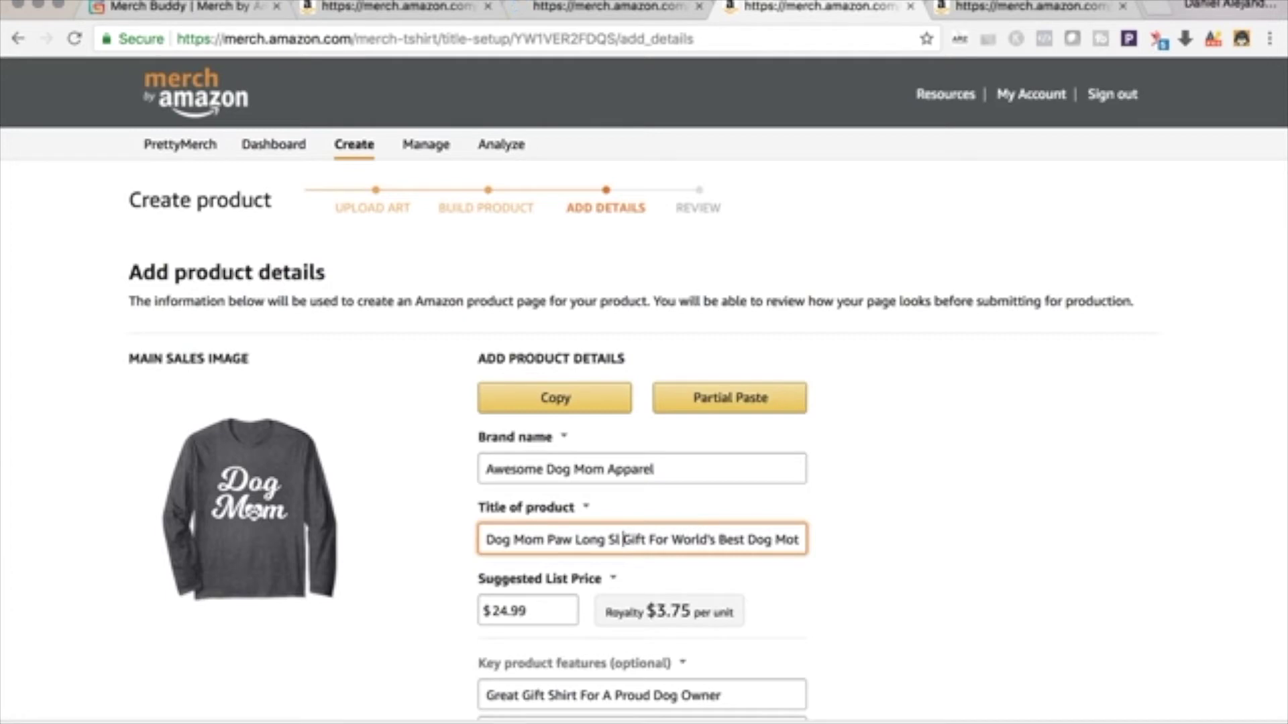
pyautogui.write('eeve T')
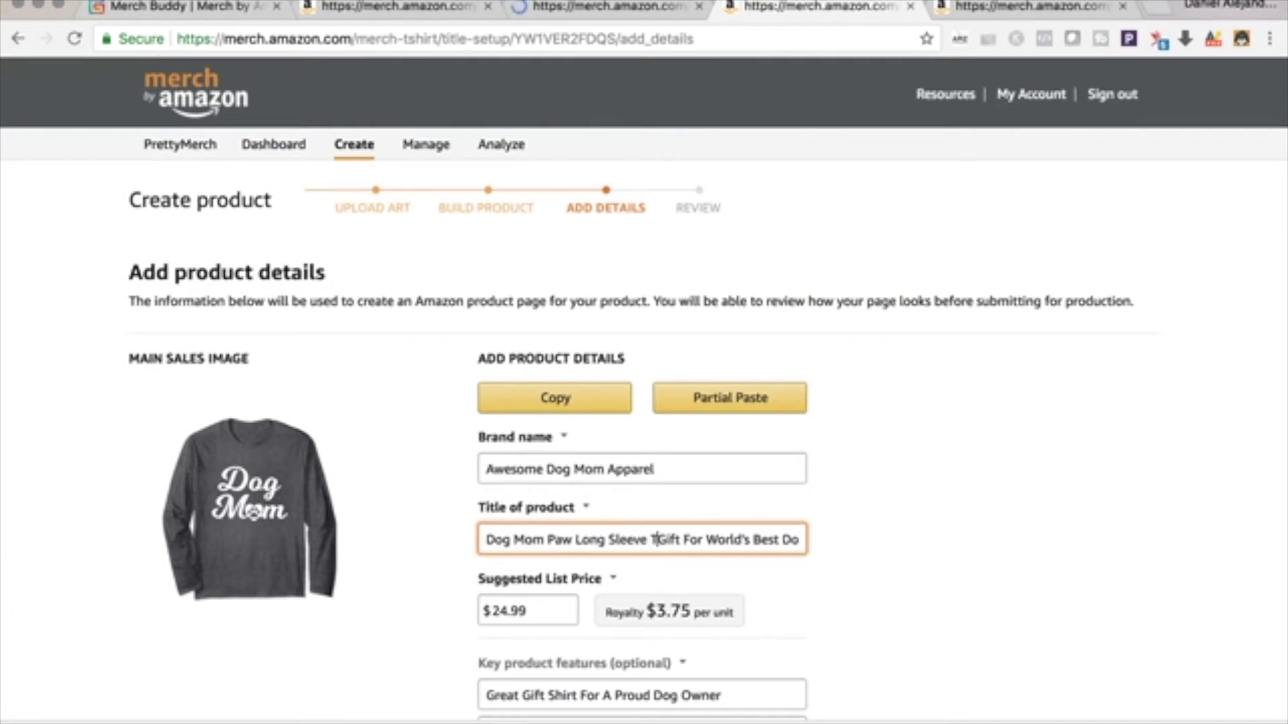
pyautogui.write('ee')
pyautogui.scroll(-5, 943, 541)
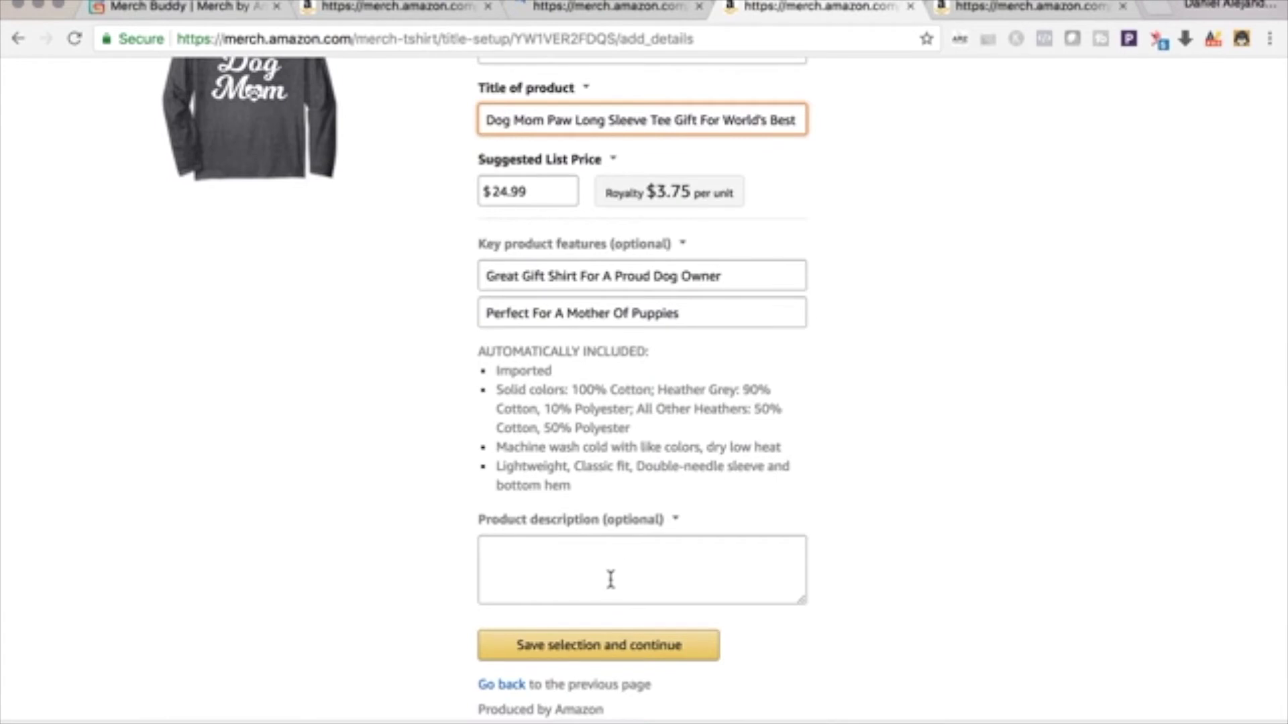
pyautogui.click(598, 651)
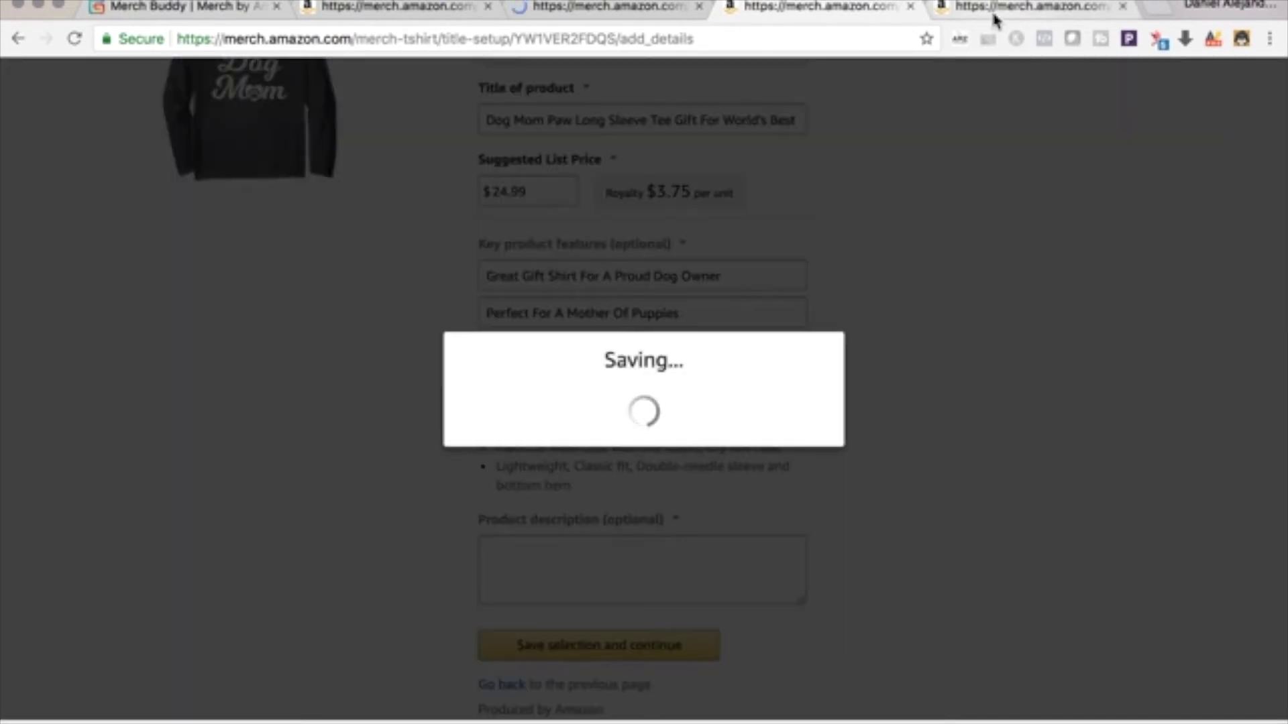
pyautogui.click(991, 8)
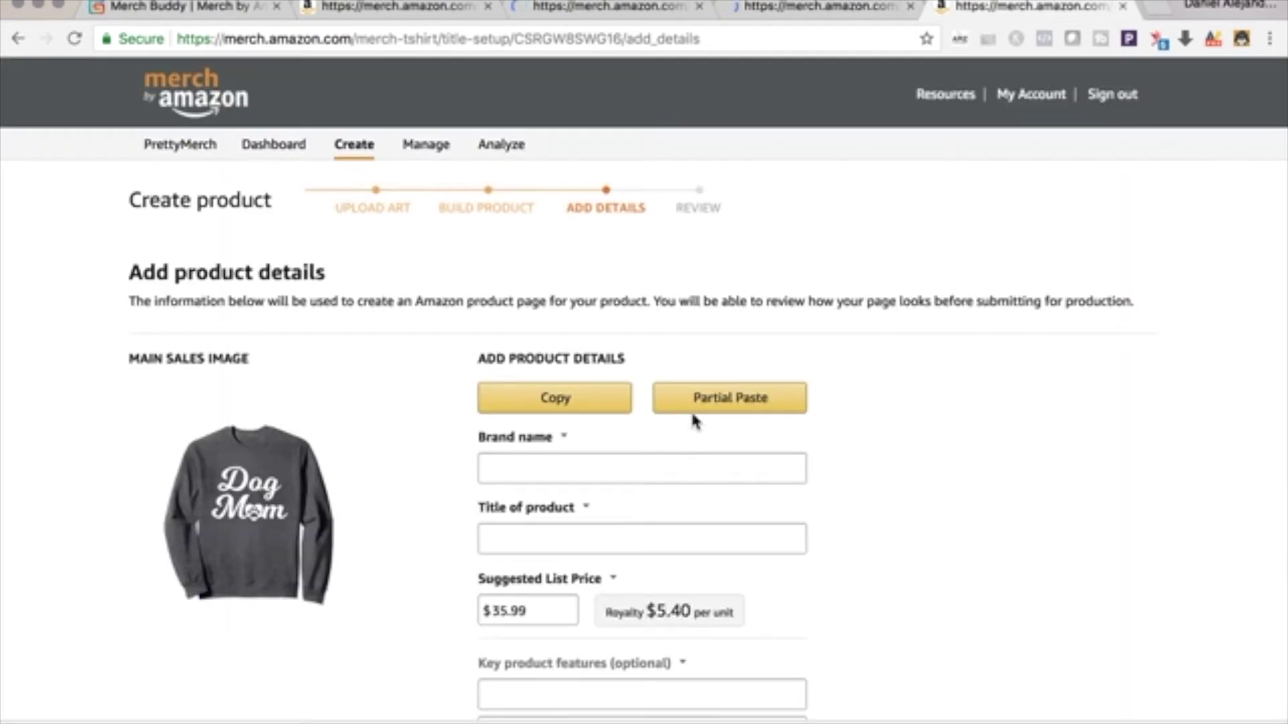
# Partial Paste the details, replace 'Graphic T Shirt' with 'Sweatshirt' in title and first feature, and save.
pyautogui.click(694, 408)
pyautogui.moveTo(625, 540); pyautogui.dragTo(664, 541)
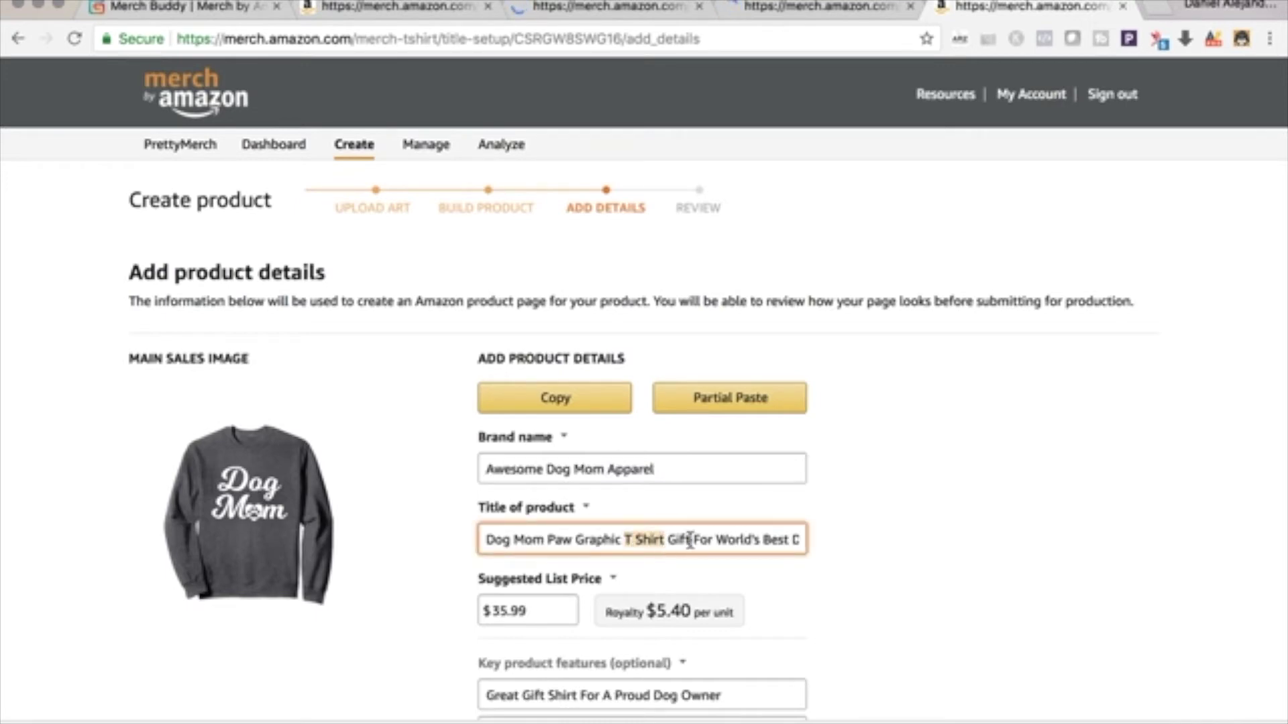
pyautogui.moveTo(664, 541); pyautogui.dragTo(577, 542)
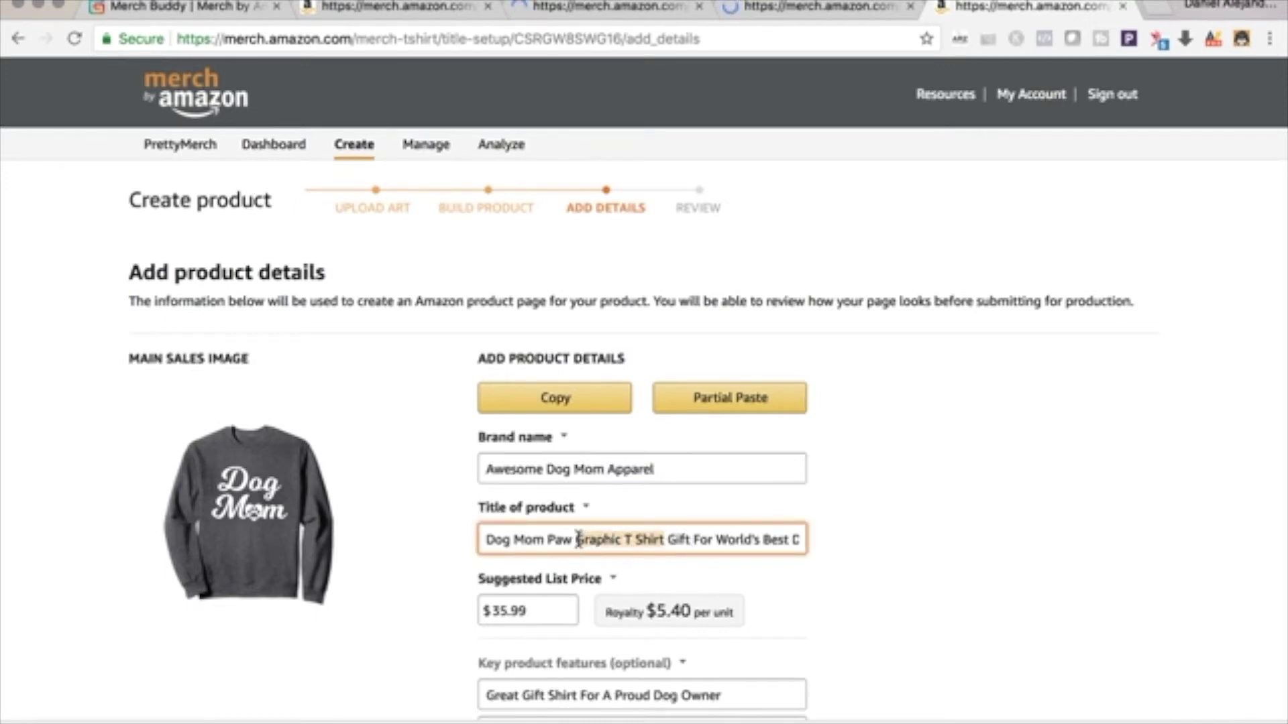
pyautogui.write('Sweatsh')
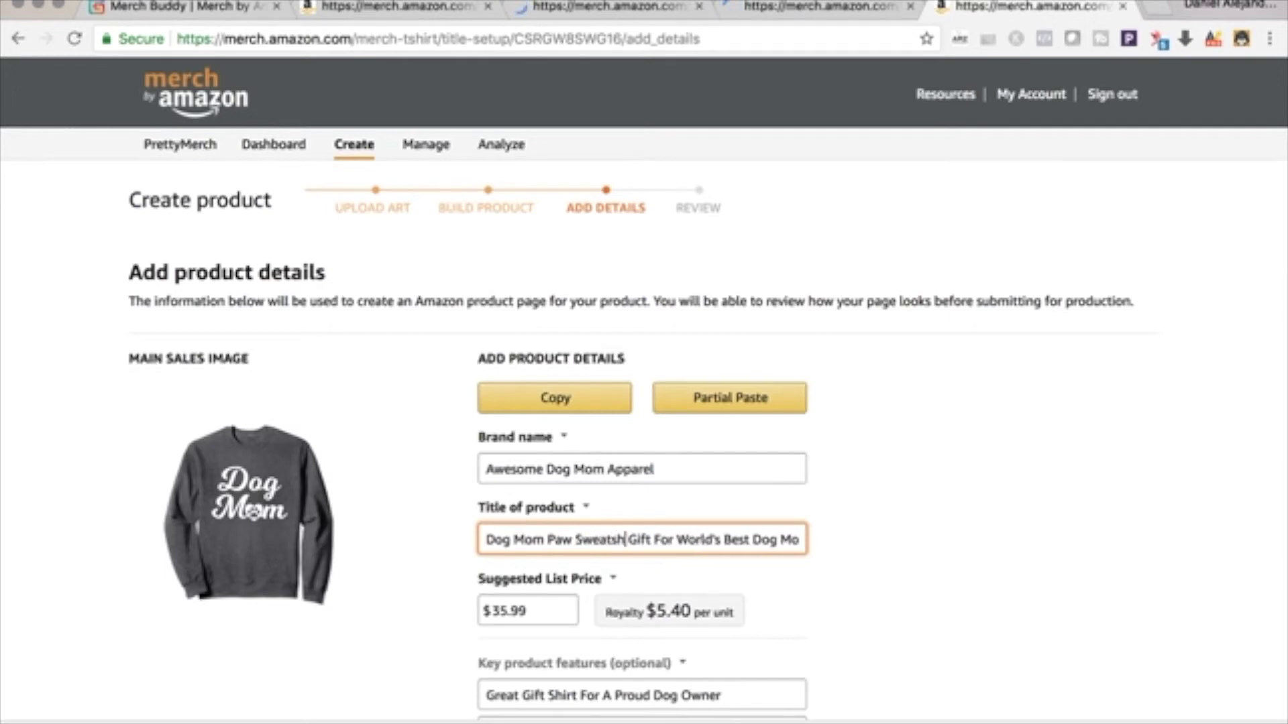
pyautogui.write('irt')
pyautogui.click(1023, 526)
pyautogui.scroll(-3, 1023, 526)
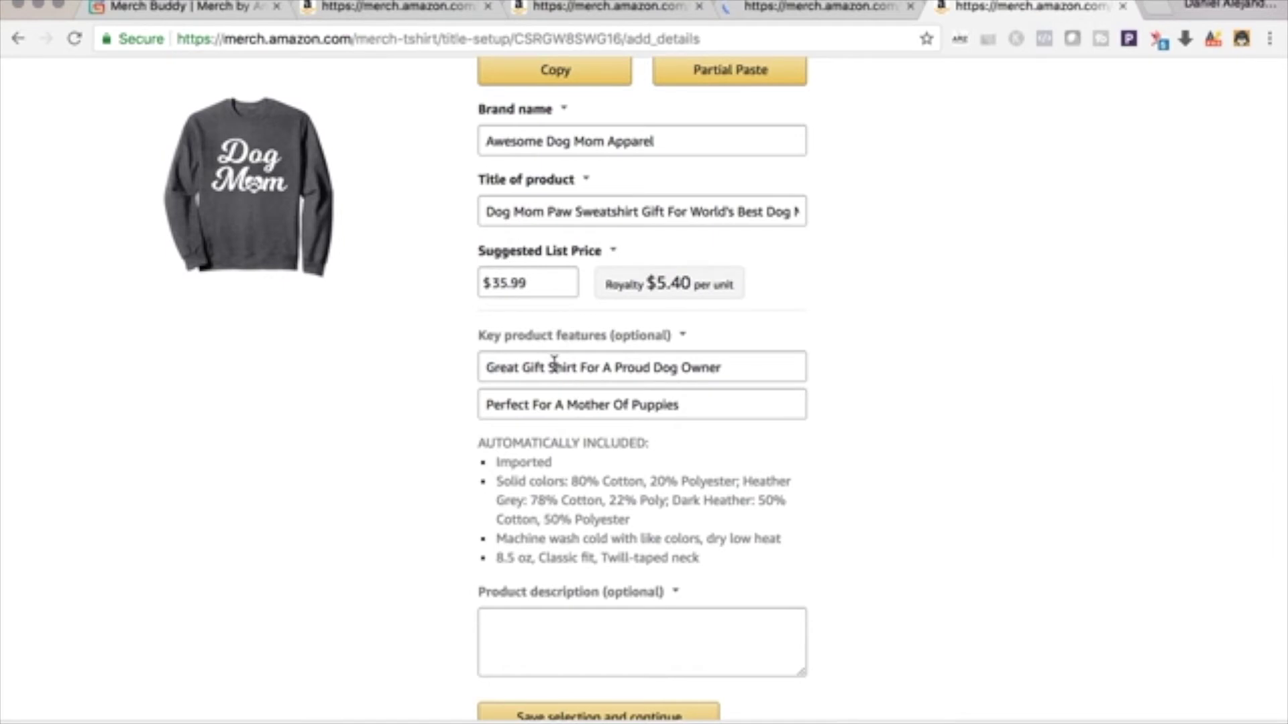
pyautogui.click(552, 368)
pyautogui.write('weat')
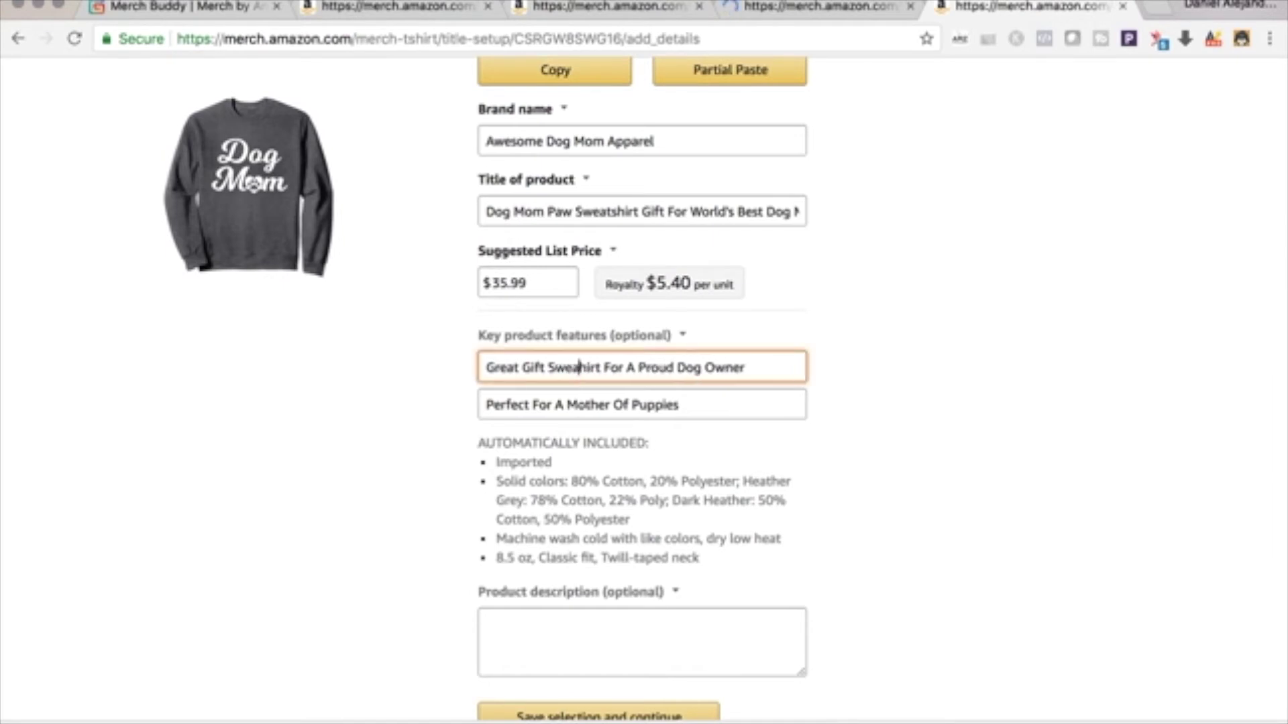
pyautogui.write('s')
pyautogui.click(1282, 384)
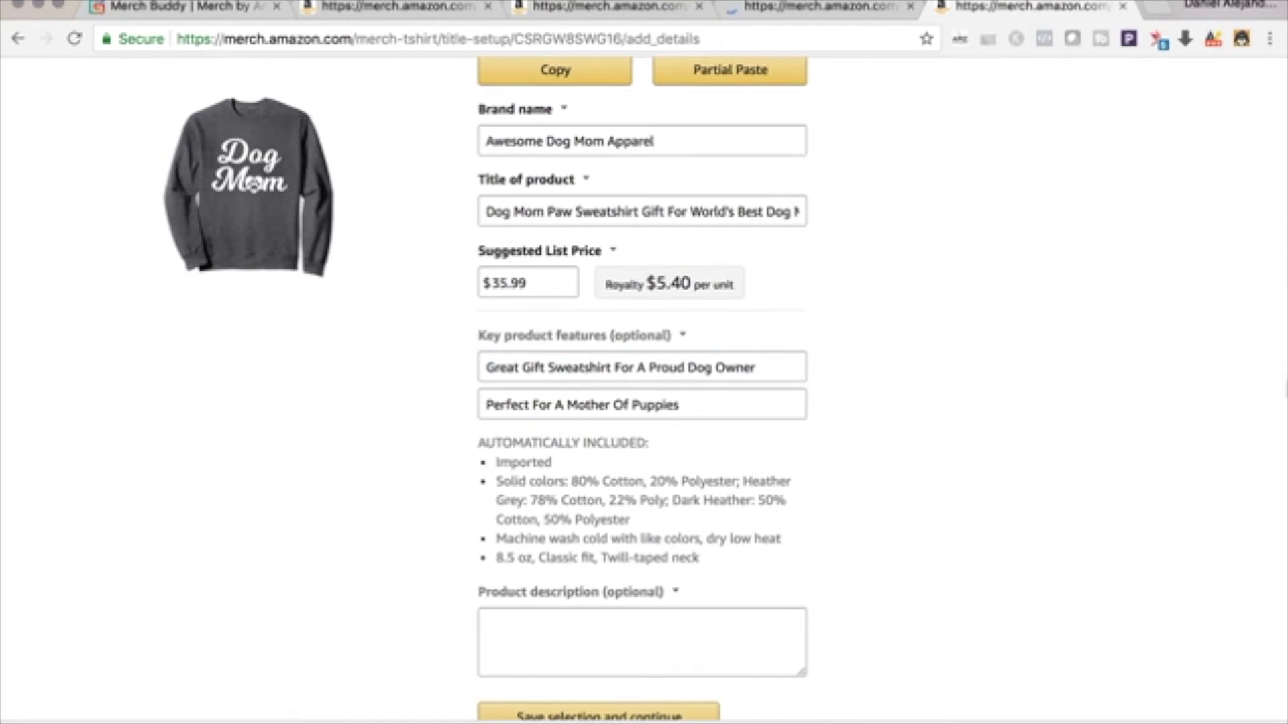
pyautogui.scroll(-3, 1017, 454)
pyautogui.click(660, 489)
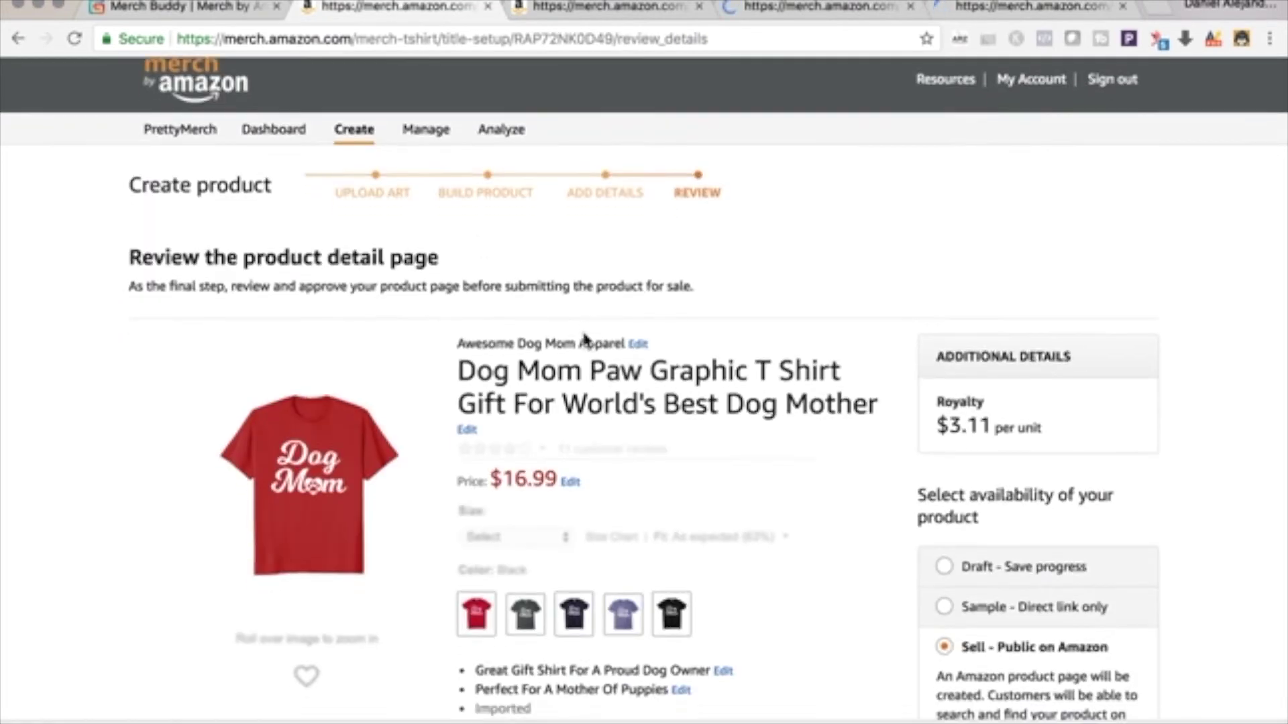
pyautogui.scroll(-3, 945, 494)
# Submit Product and confirm OK for the red T-shirt, navy T-shirt, Long Sleeve Tee and Sweatshirt listings.
pyautogui.click(964, 616)
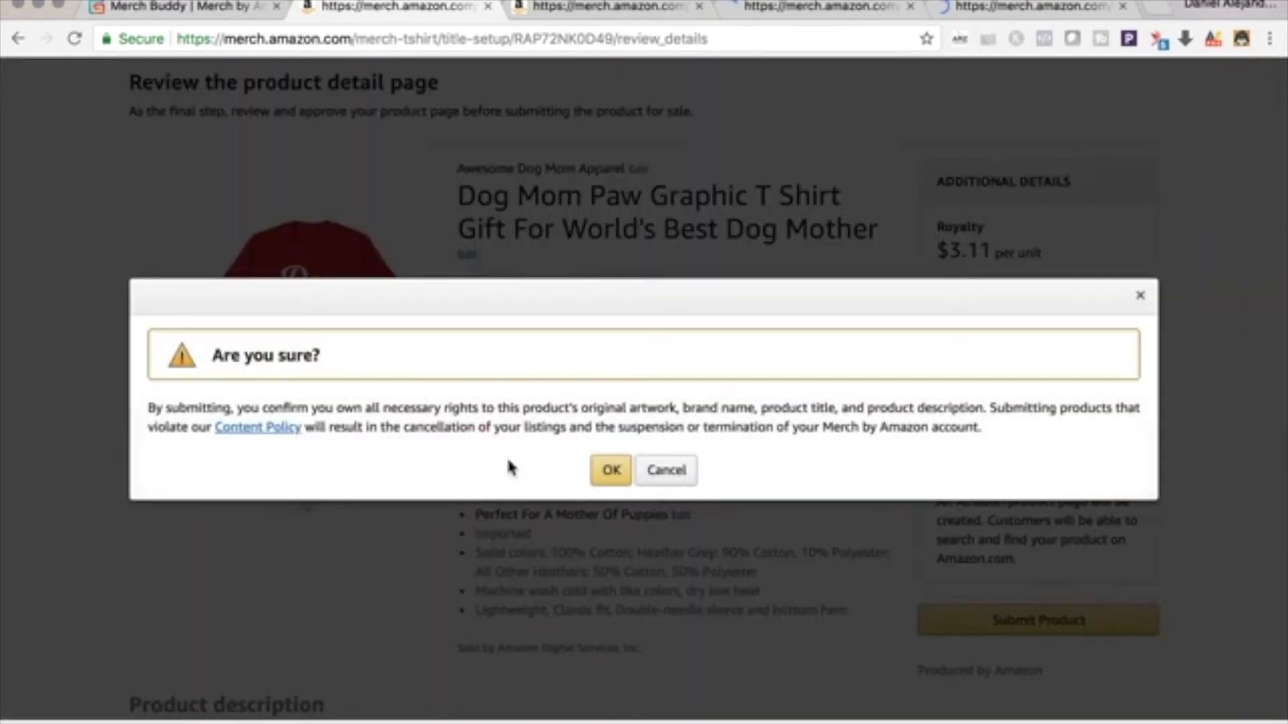
pyautogui.click(606, 469)
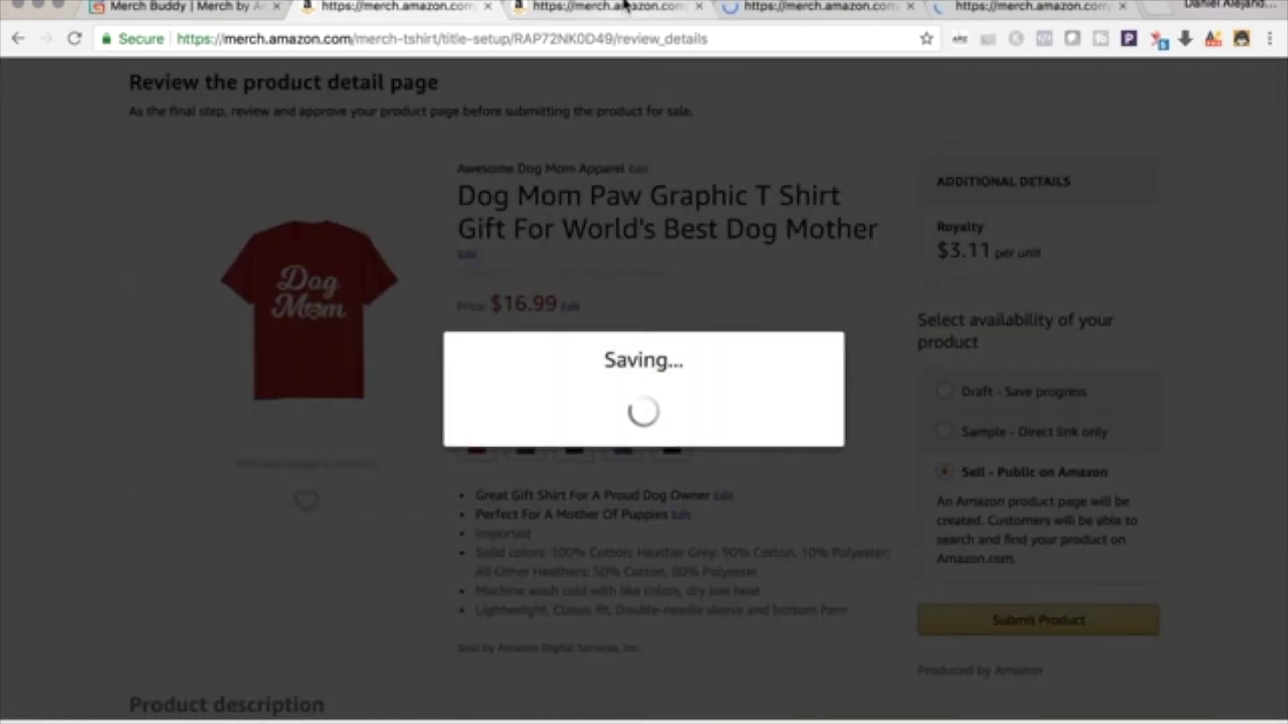
pyautogui.click(632, 8)
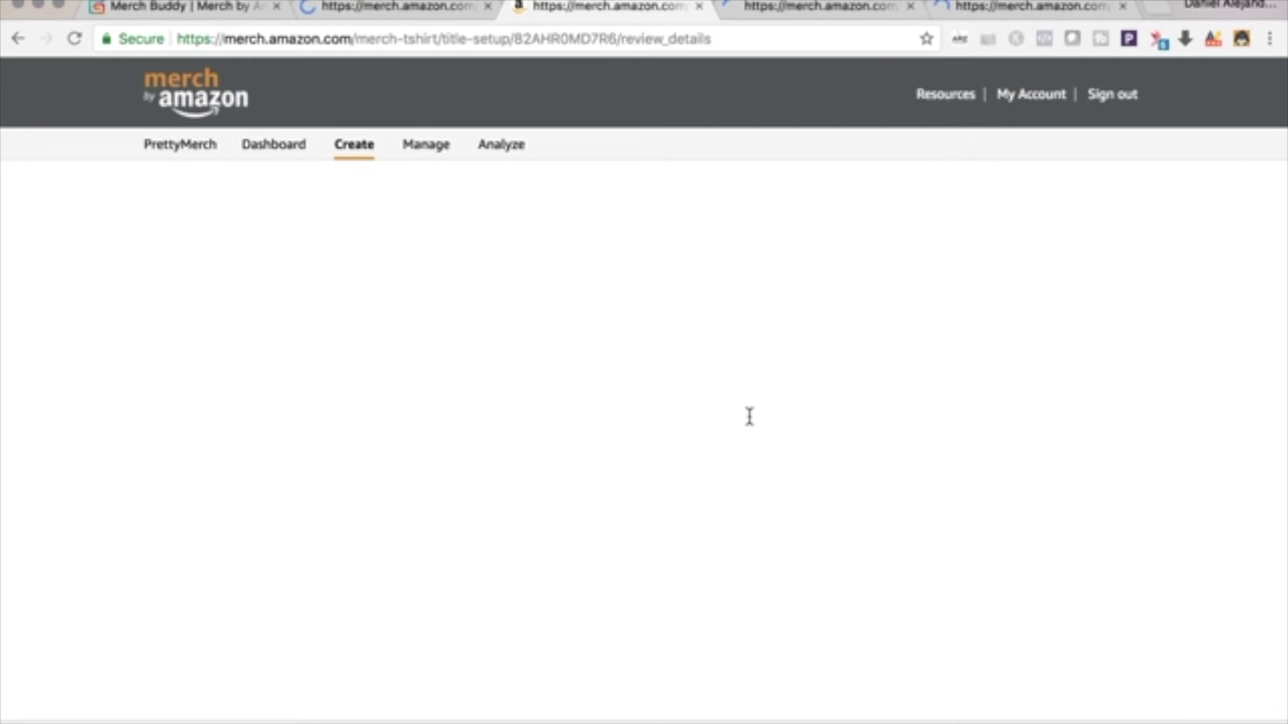
pyautogui.scroll(-4, 749, 416)
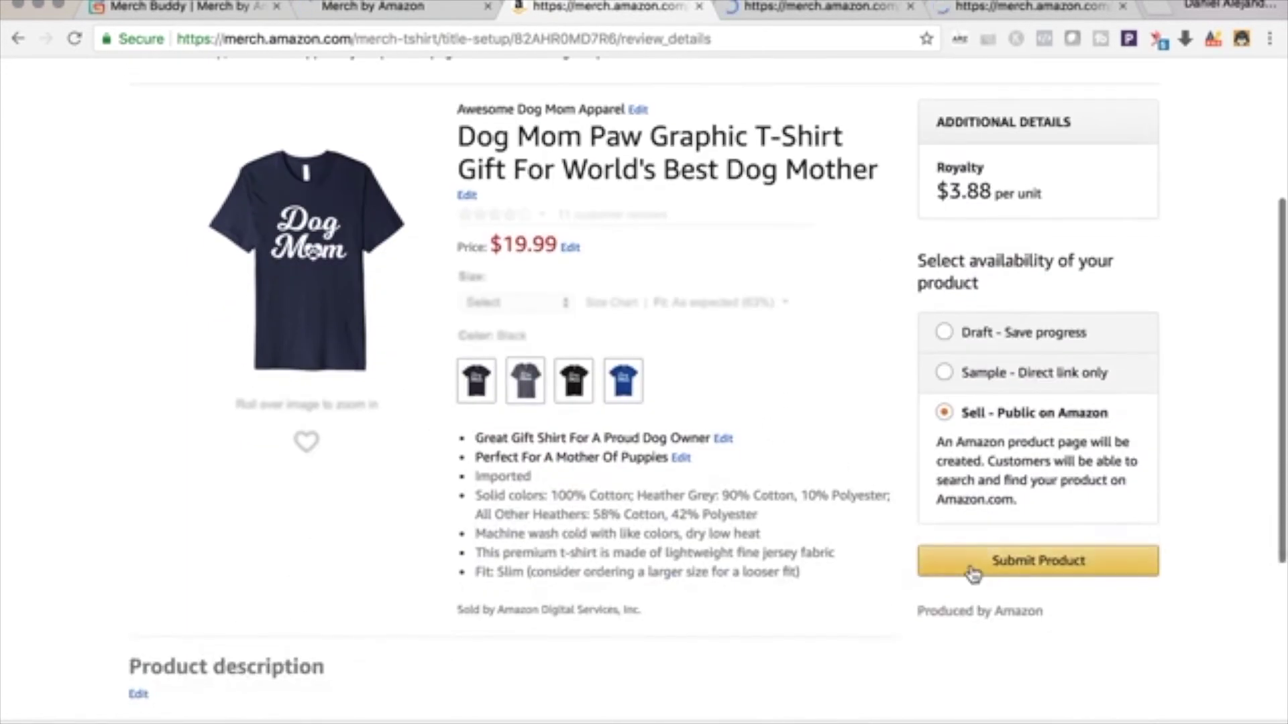
pyautogui.click(978, 572)
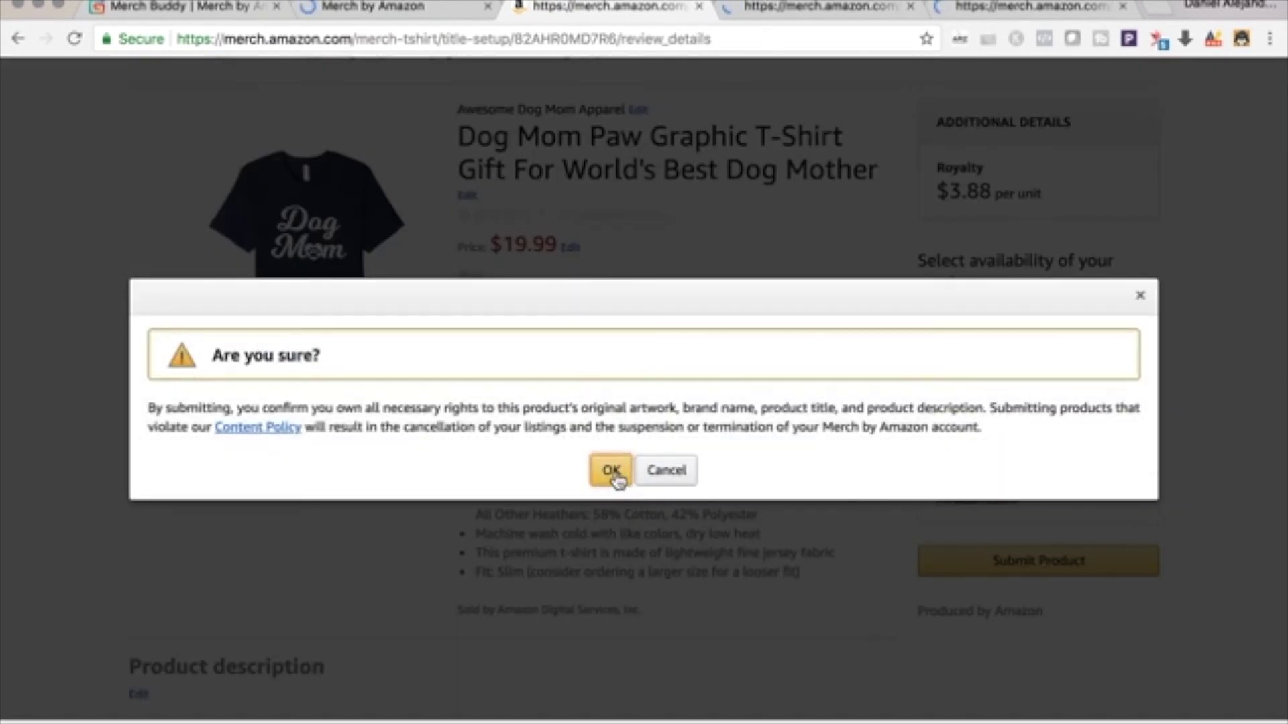
pyautogui.click(613, 472)
pyautogui.click(799, 13)
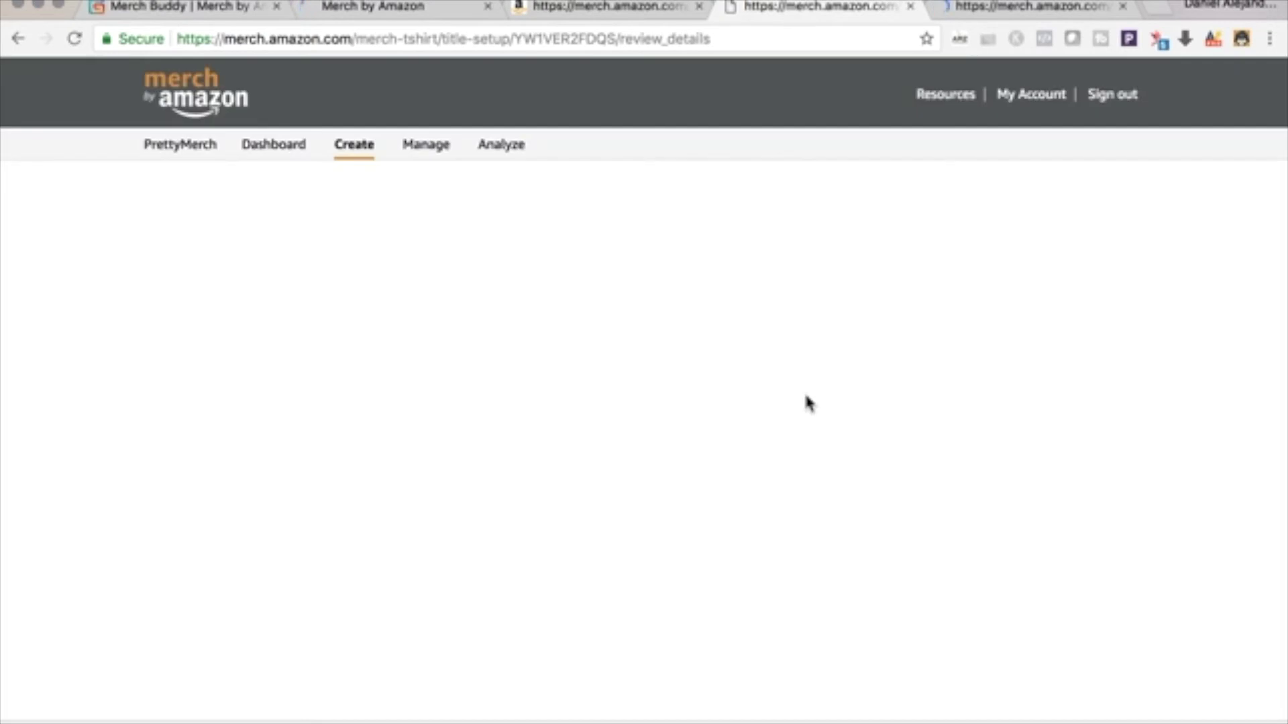
pyautogui.scroll(-3, 805, 394)
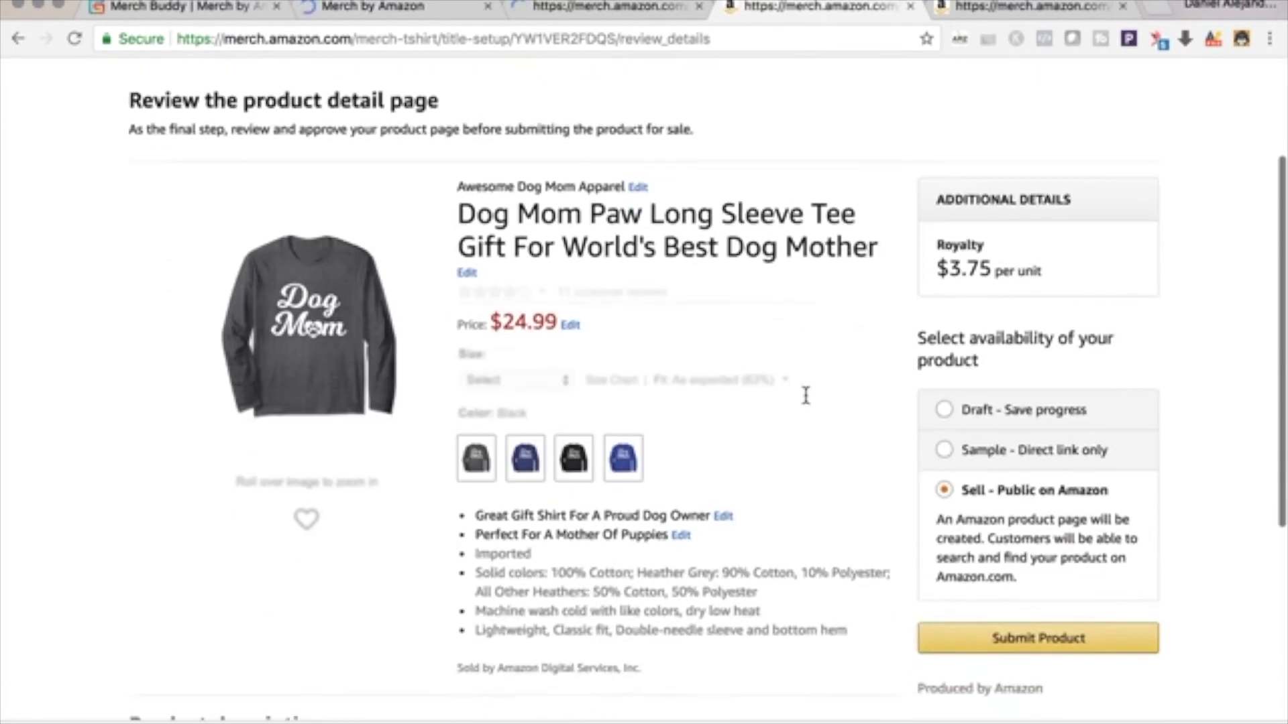
pyautogui.scroll(-1, 805, 394)
pyautogui.click(968, 549)
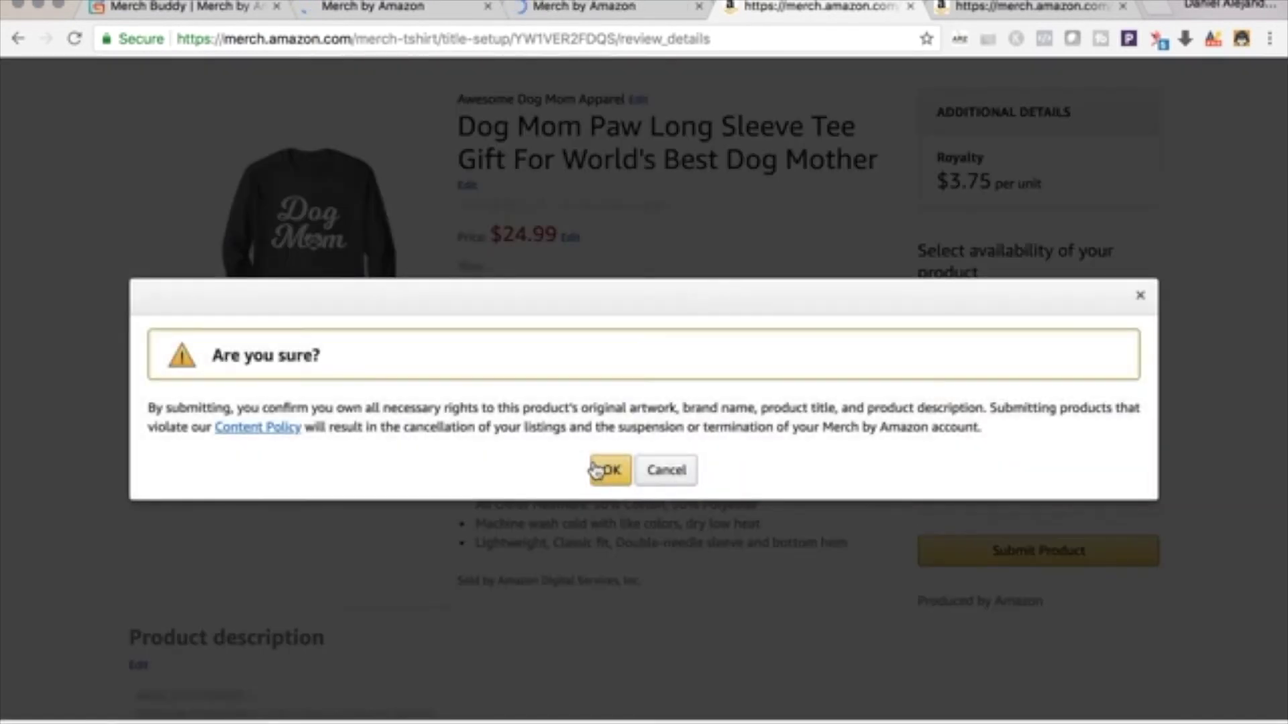
pyautogui.click(611, 474)
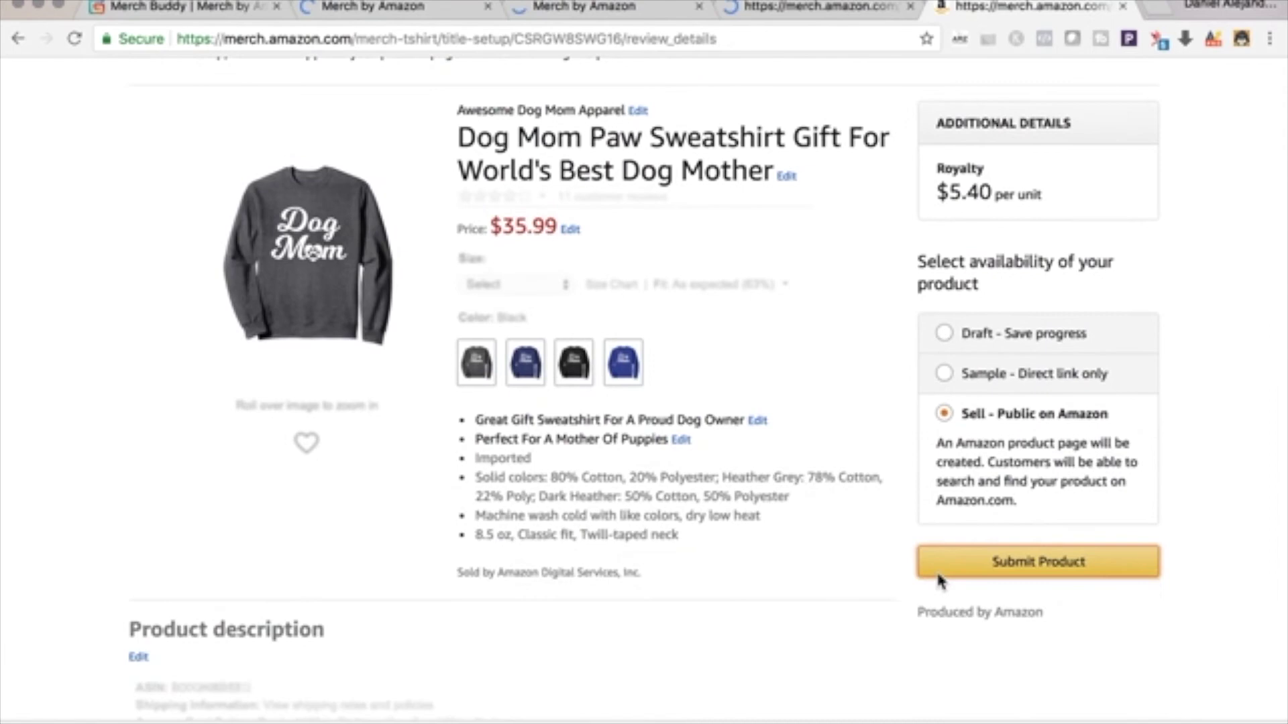
pyautogui.click(935, 564)
pyautogui.click(611, 473)
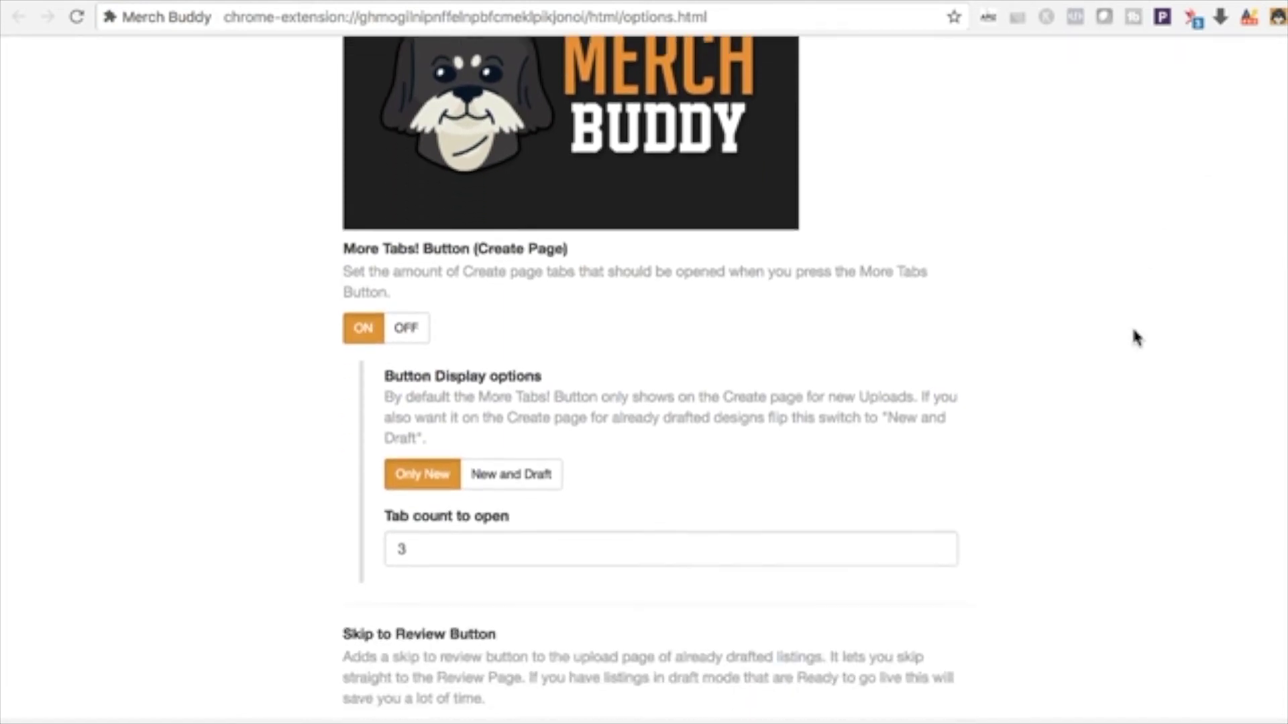
pyautogui.scroll(-1, 1132, 336)
pyautogui.scroll(-2, 1135, 338)
pyautogui.scroll(-1, 1132, 336)
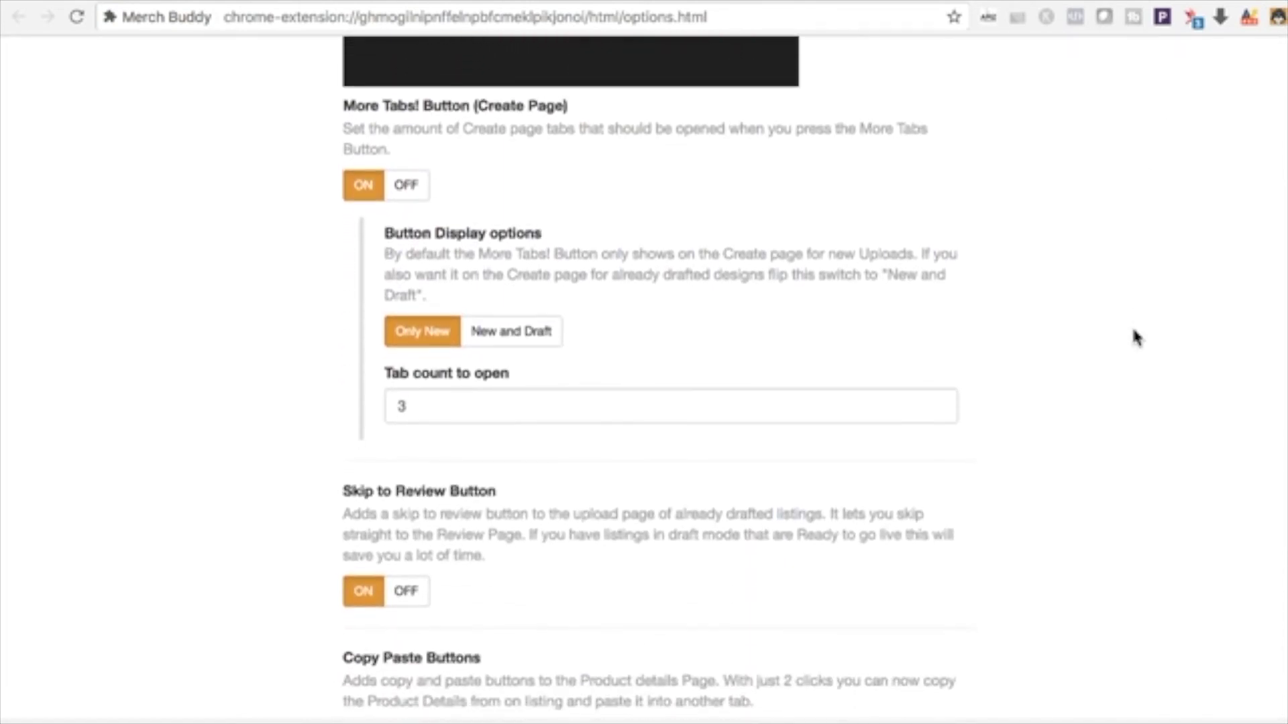
pyautogui.scroll(-1, 1132, 337)
pyautogui.scroll(-1, 1133, 337)
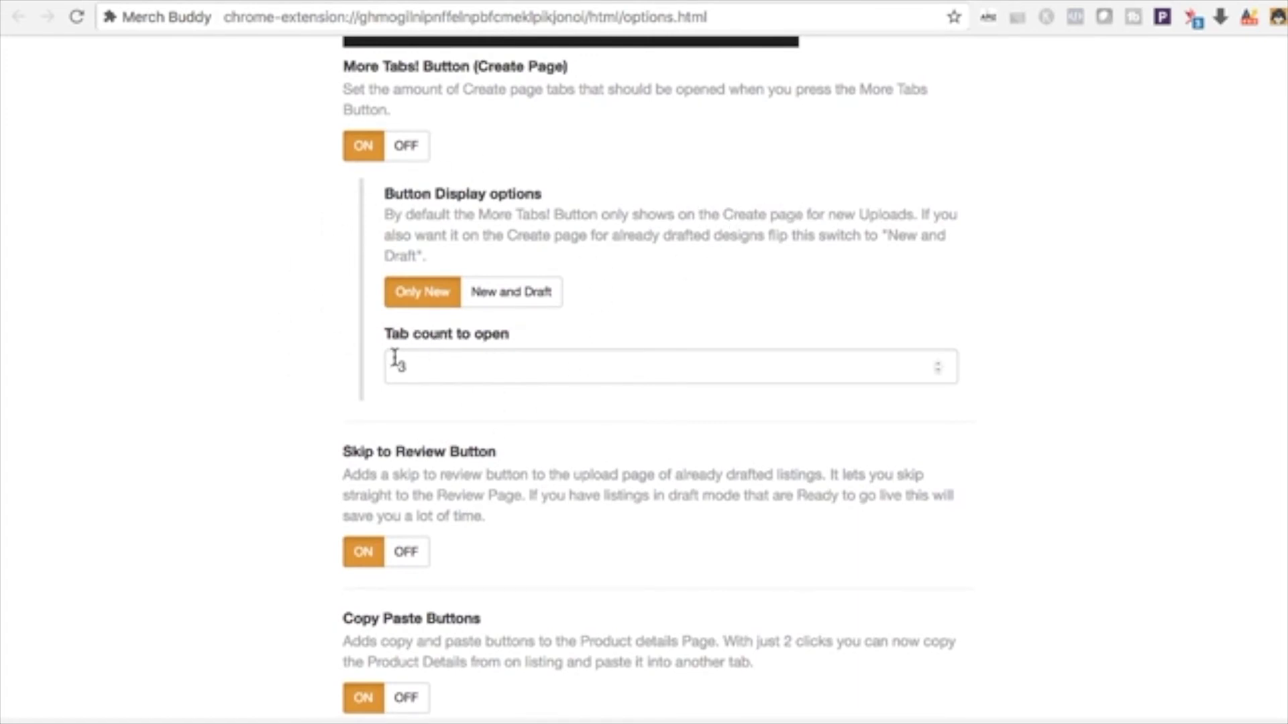
pyautogui.moveTo(431, 366)
pyautogui.scroll(-2, 552, 533)
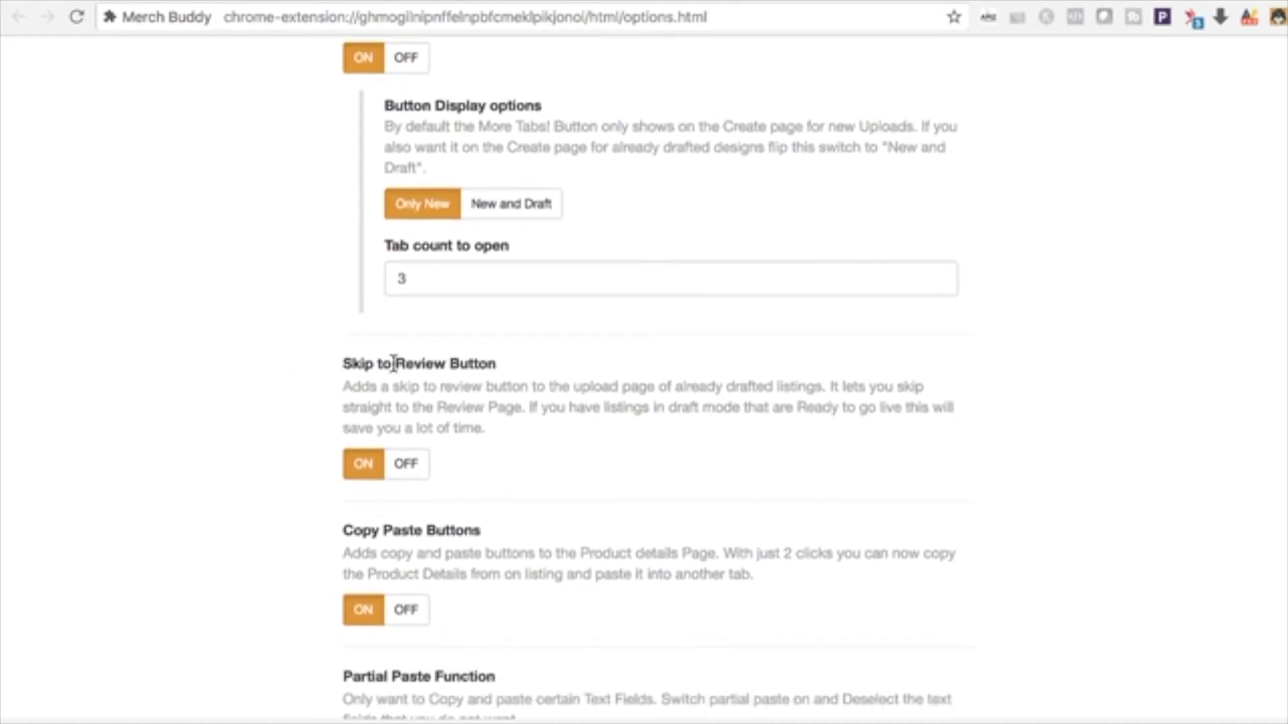
pyautogui.scroll(-1, 676, 460)
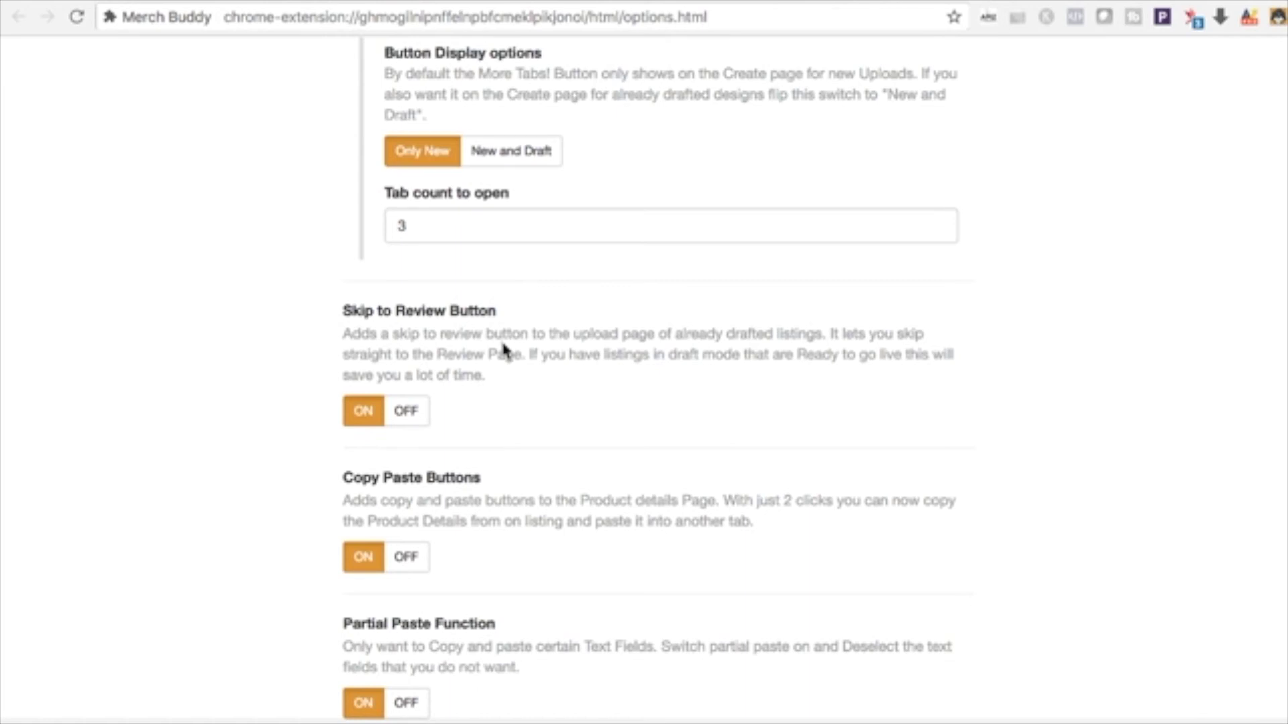
pyautogui.scroll(-5, 503, 347)
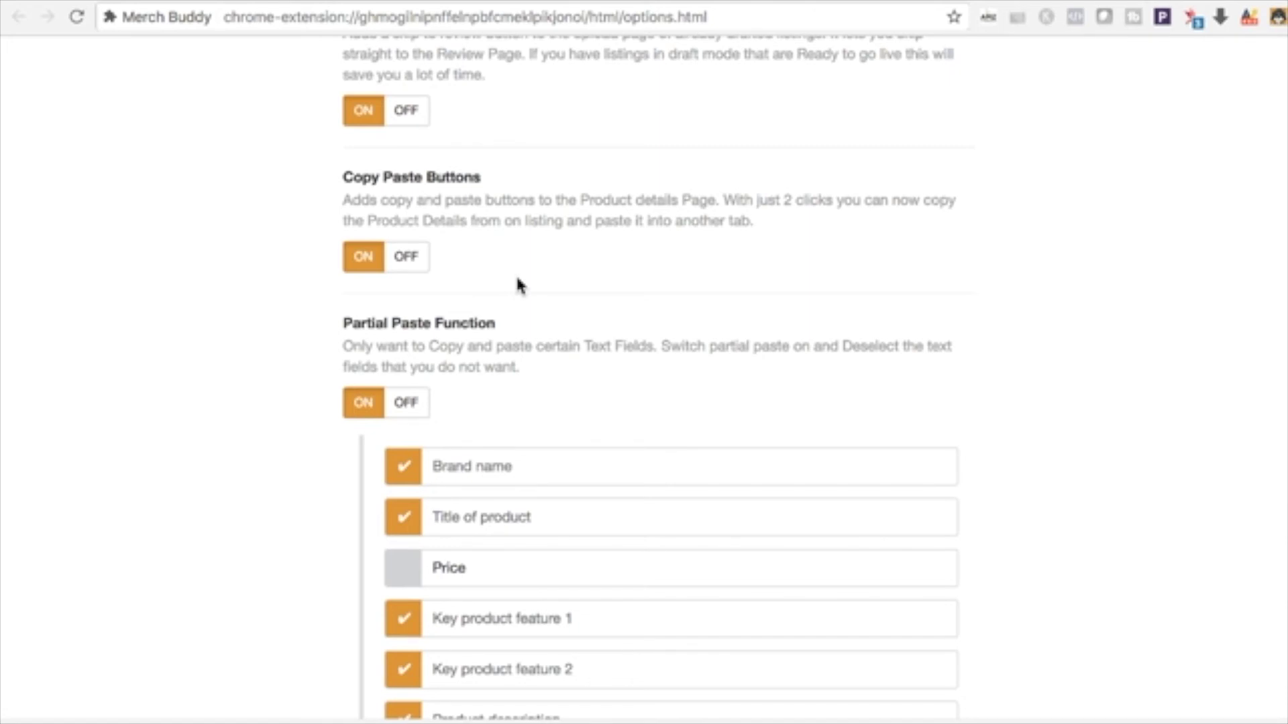
pyautogui.scroll(-3, 517, 285)
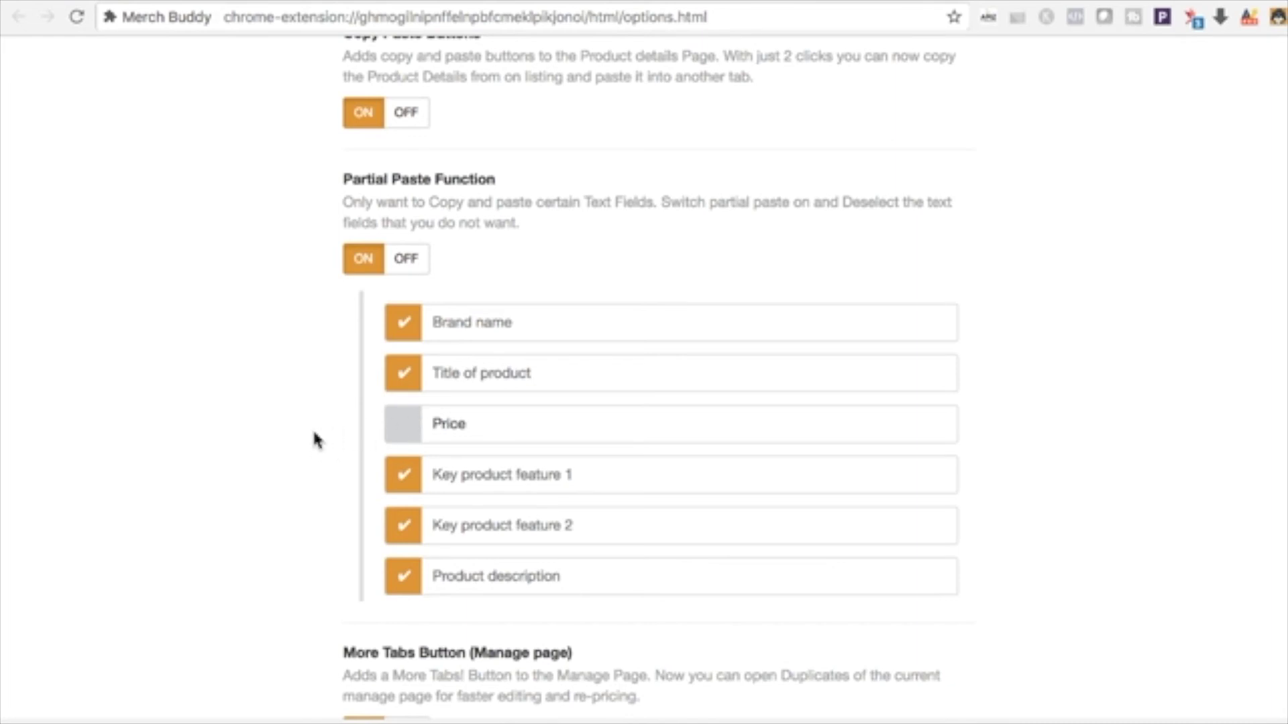
pyautogui.scroll(-3, 314, 440)
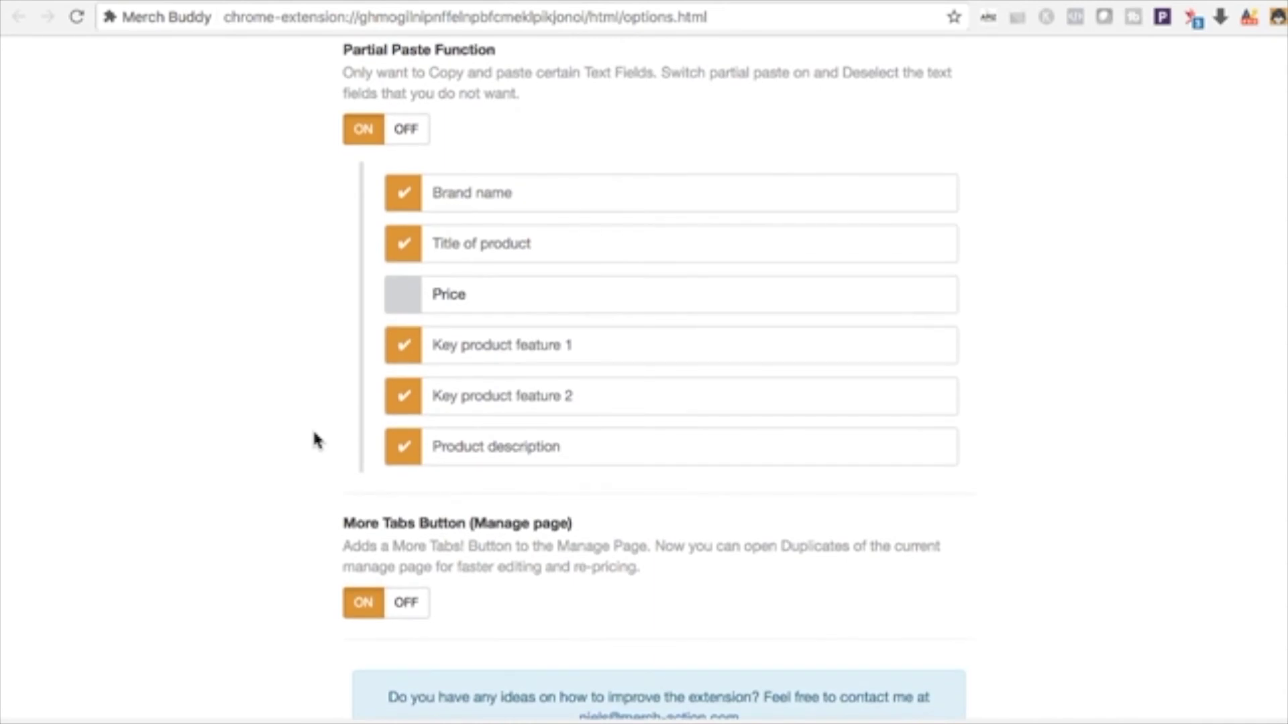
pyautogui.scroll(-1, 314, 440)
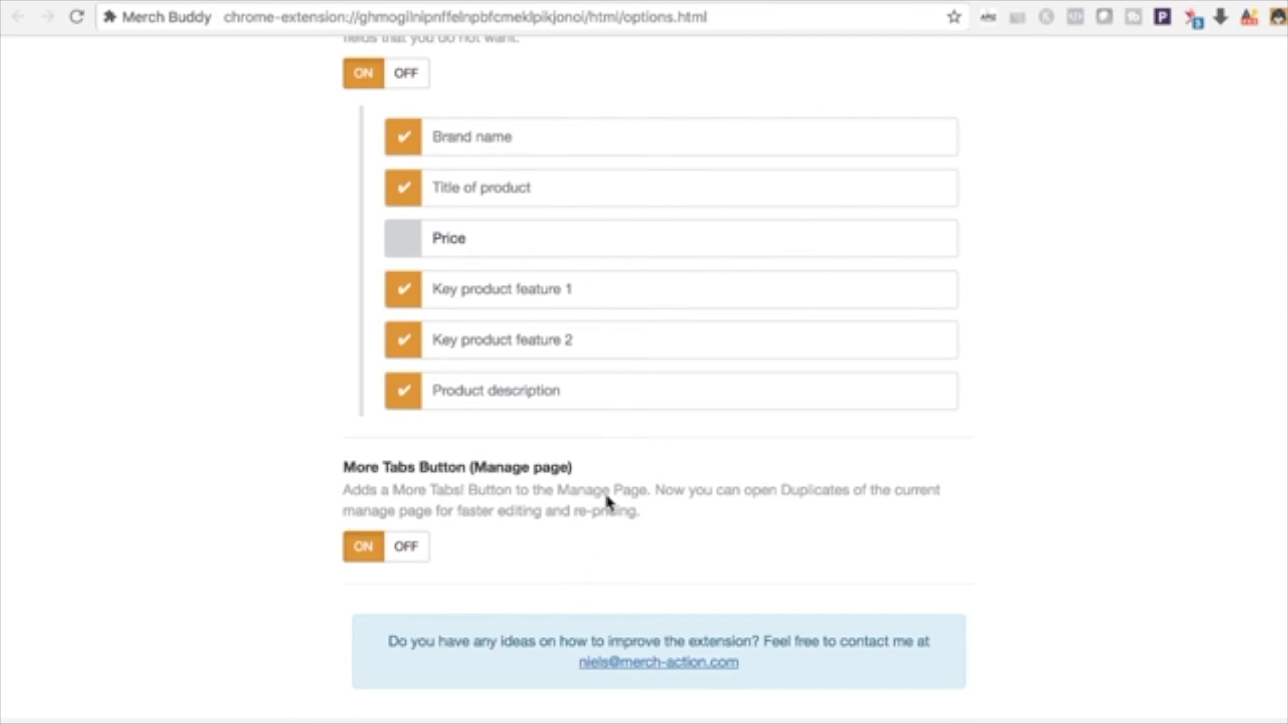
pyautogui.scroll(15, 606, 501)
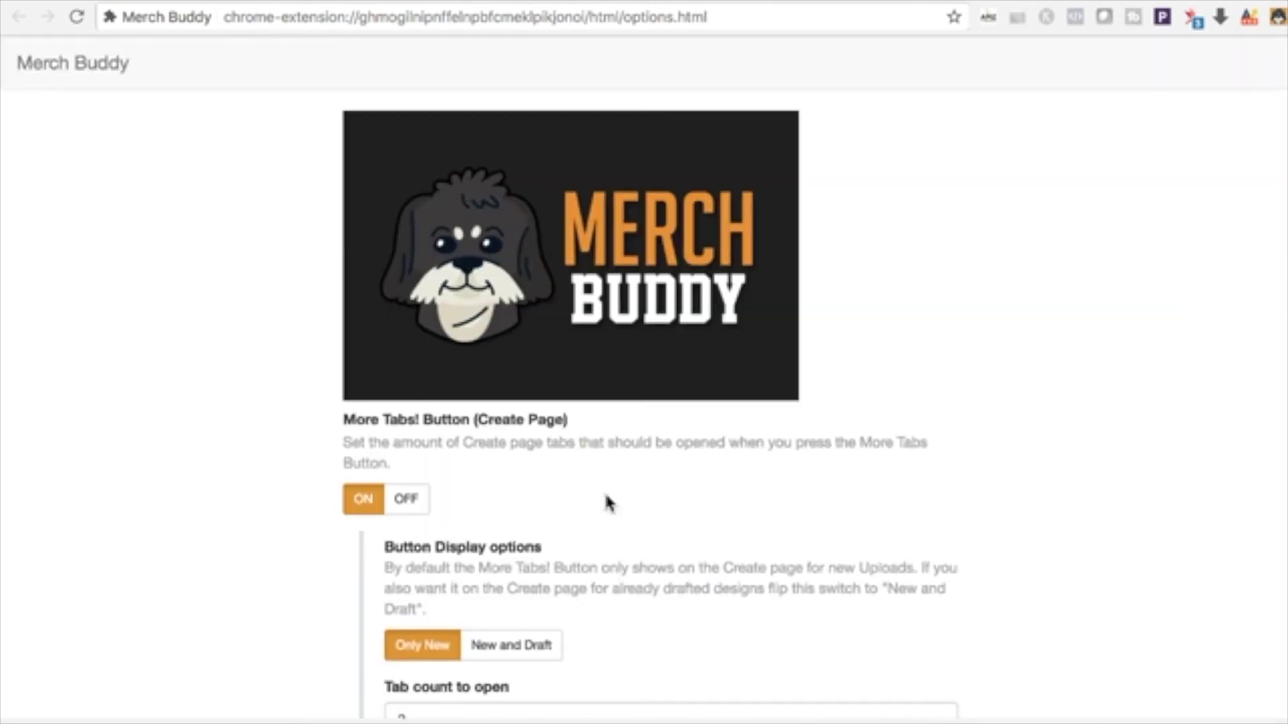